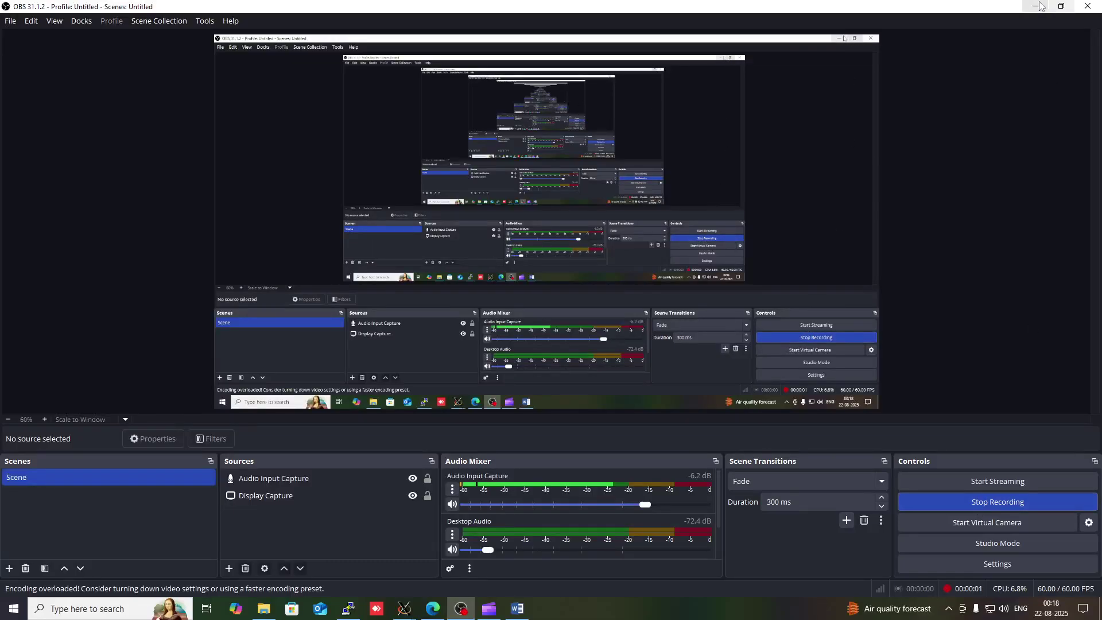
Step: Delete the standalone 1.1 V DC supply source together with its vdd and gnd symbols from the VCO_CS schematic
click(1036, 7)
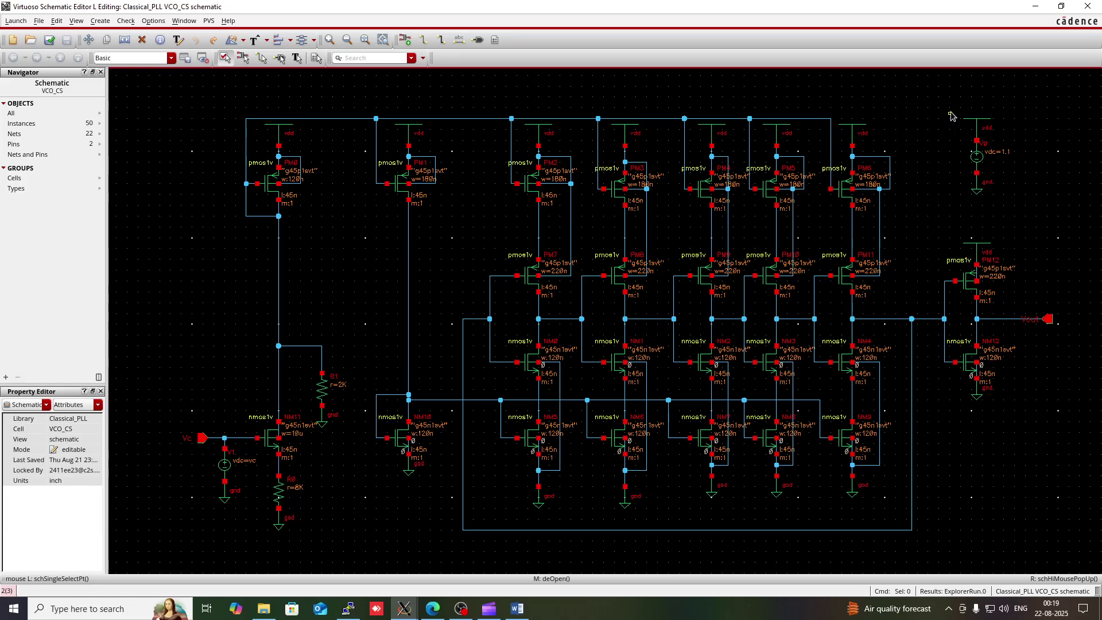
drag(950, 109, 1015, 224)
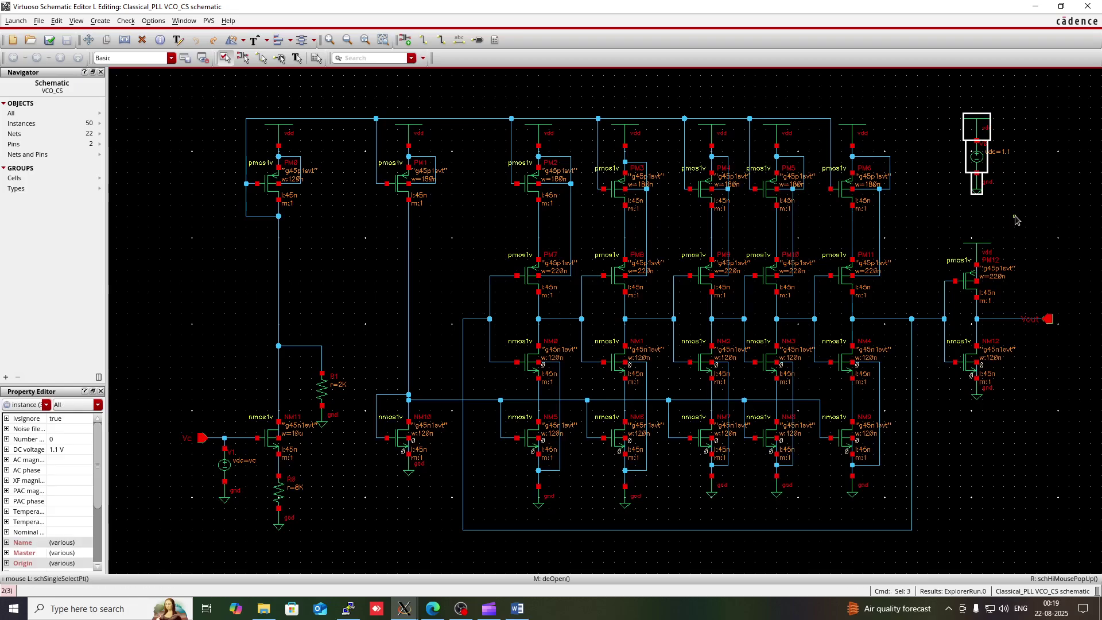
key(Delete)
Step: Delete the output inverter's vdd and gnd symbols and the gnd symbols below the five ring stages NM5 to NM9
middle_click(983, 247)
click(976, 391)
key(Delete)
click(853, 488)
click(776, 489)
click(714, 488)
click(625, 498)
click(539, 495)
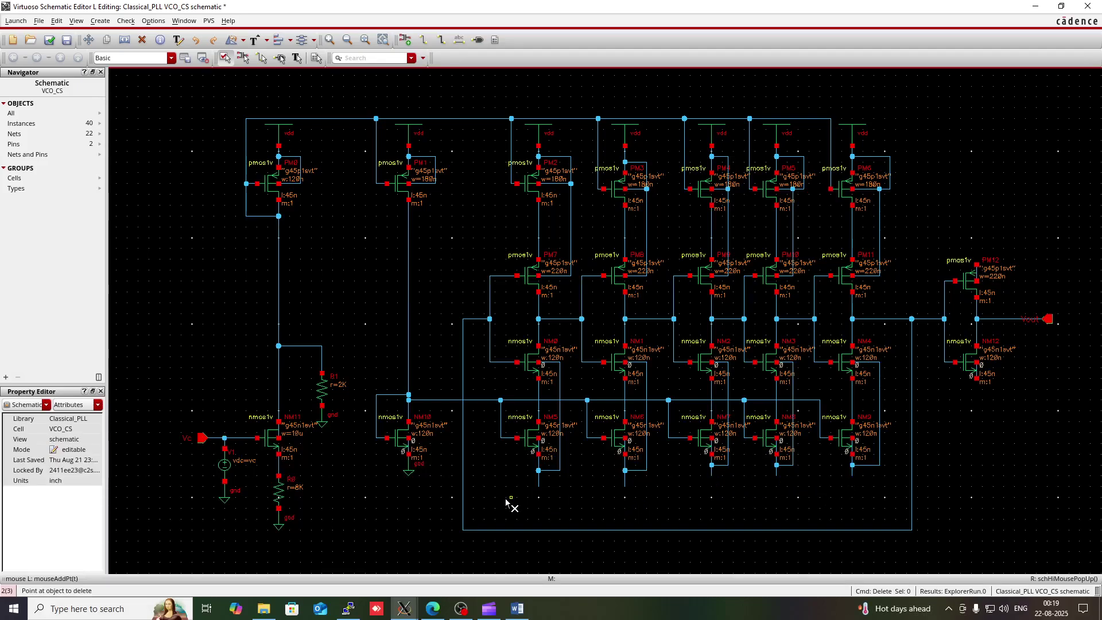
Step: Delete the gnd symbols below NM10, R0 and R1, and the DC source at the Vc input with its gnd
click(410, 475)
click(277, 526)
click(225, 498)
click(225, 472)
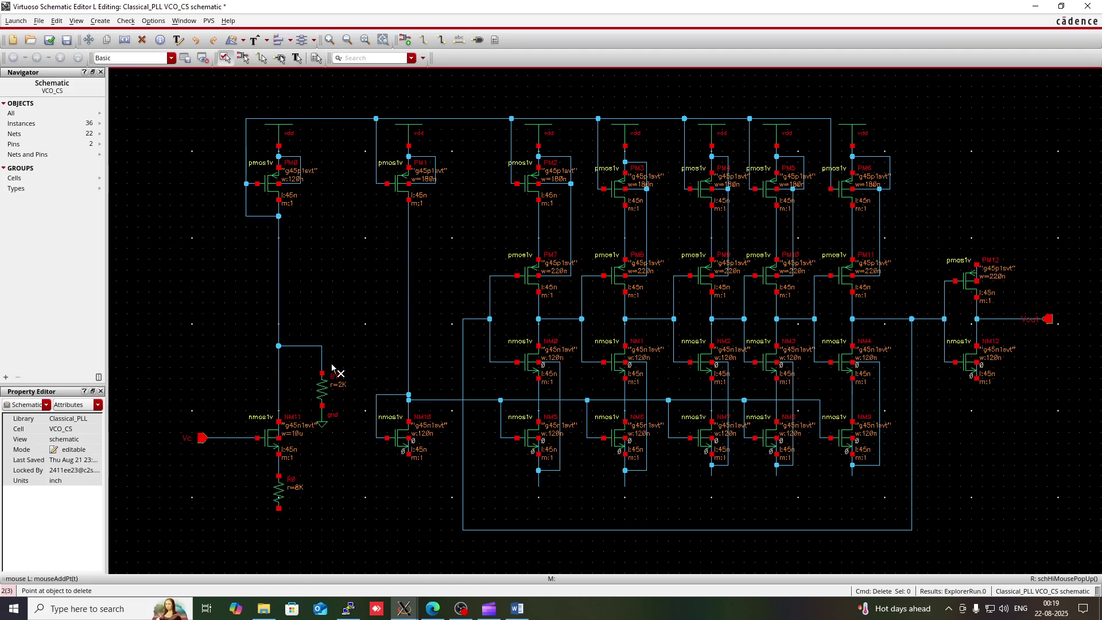
click(324, 423)
Step: Delete the seven vdd symbols above the top-row PMOS transistors PM0 to PM6
click(285, 138)
click(414, 130)
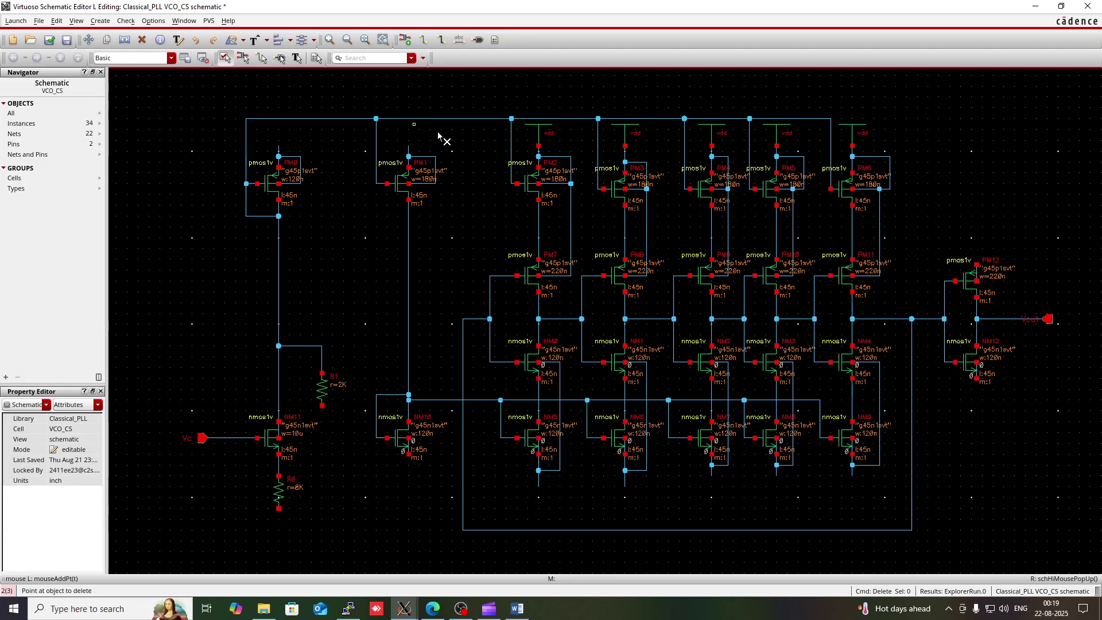
click(538, 141)
click(635, 140)
click(718, 137)
click(782, 138)
click(861, 138)
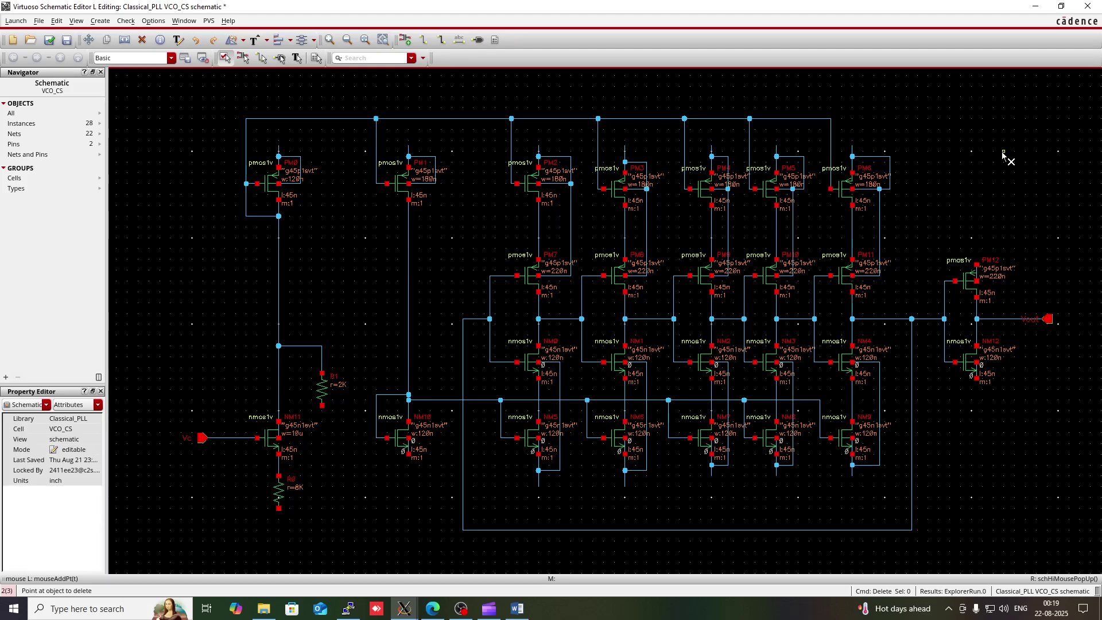
Step: Create an inputOutput pin named Vdd and place it above the horizontal PMOS gate wire near PM2
key(p)
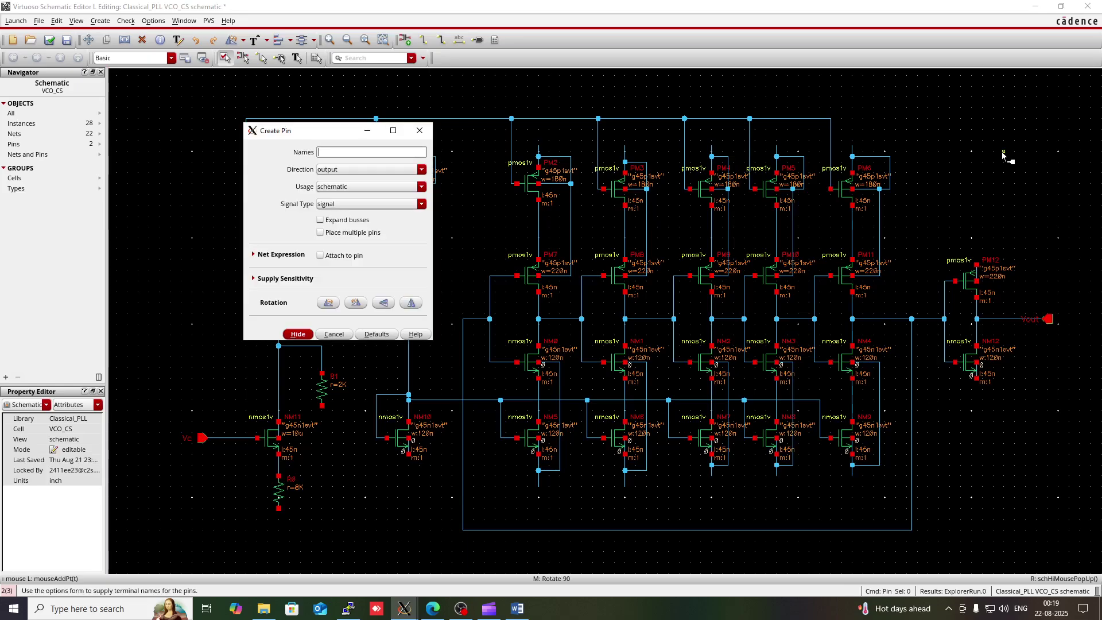
click(404, 173)
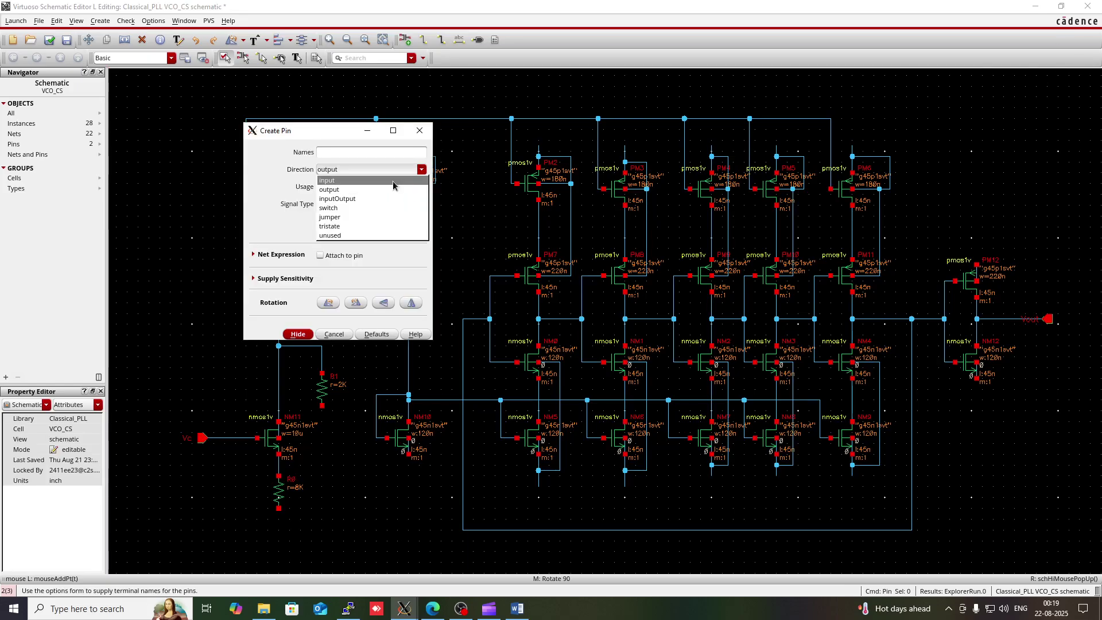
click(375, 197)
click(357, 154)
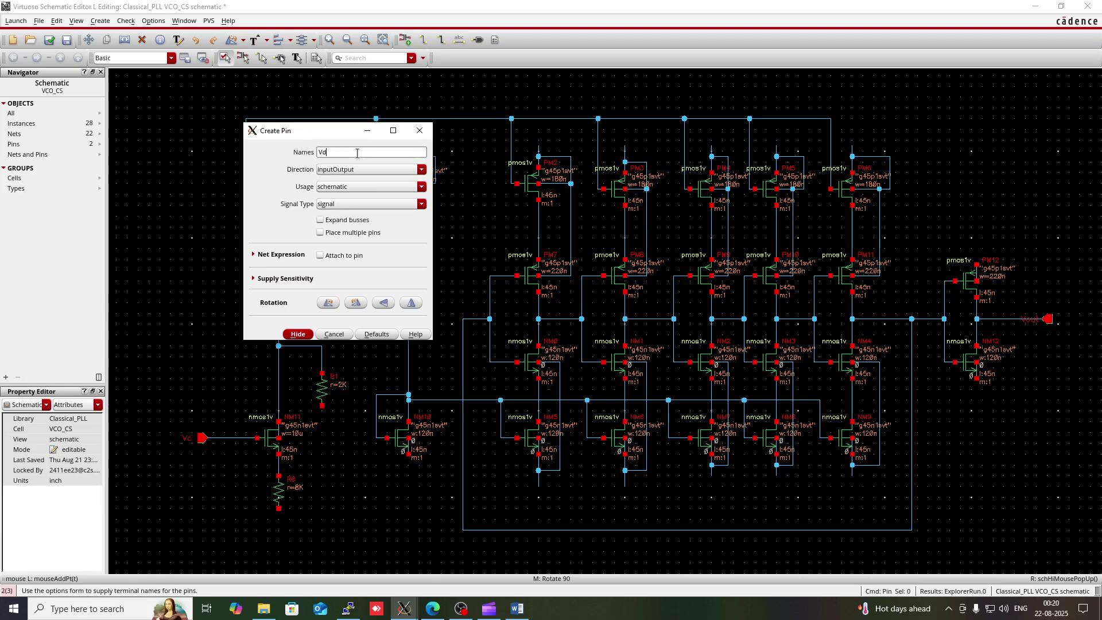
click(296, 334)
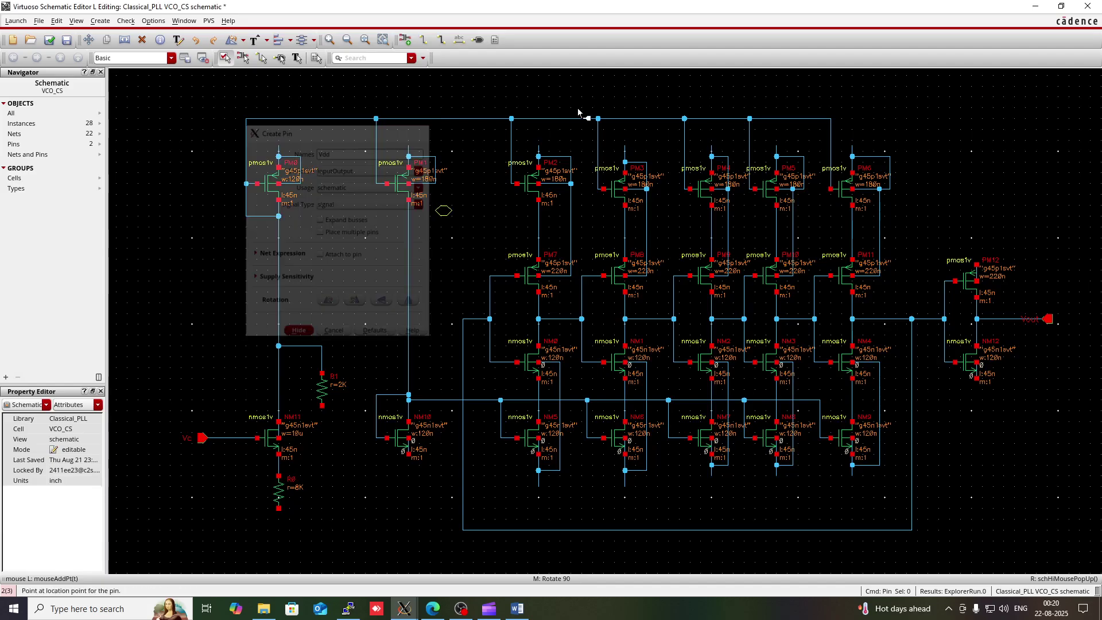
click(564, 97)
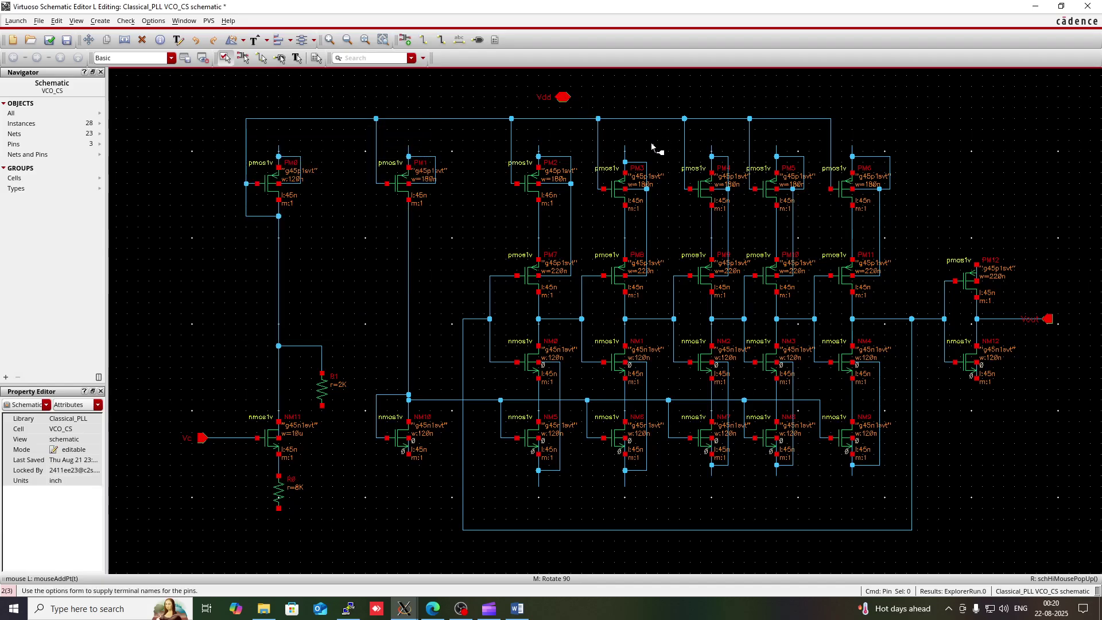
Step: Wire the source terminals of PM0, PM1 and PM2 to the Vdd pin along a common supply rail
key(w)
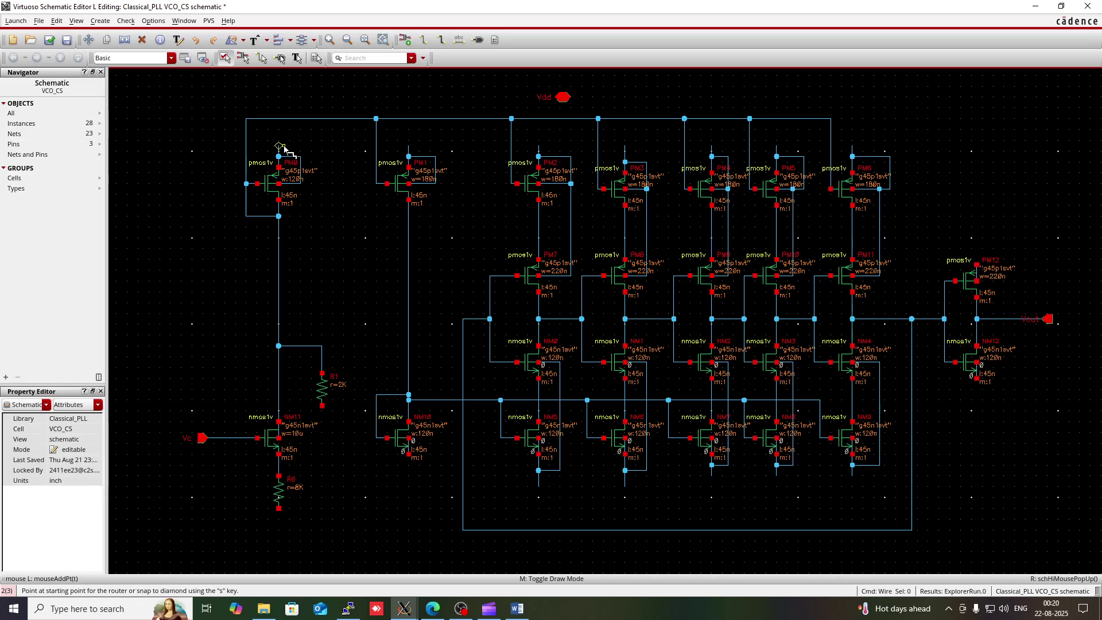
click(278, 121)
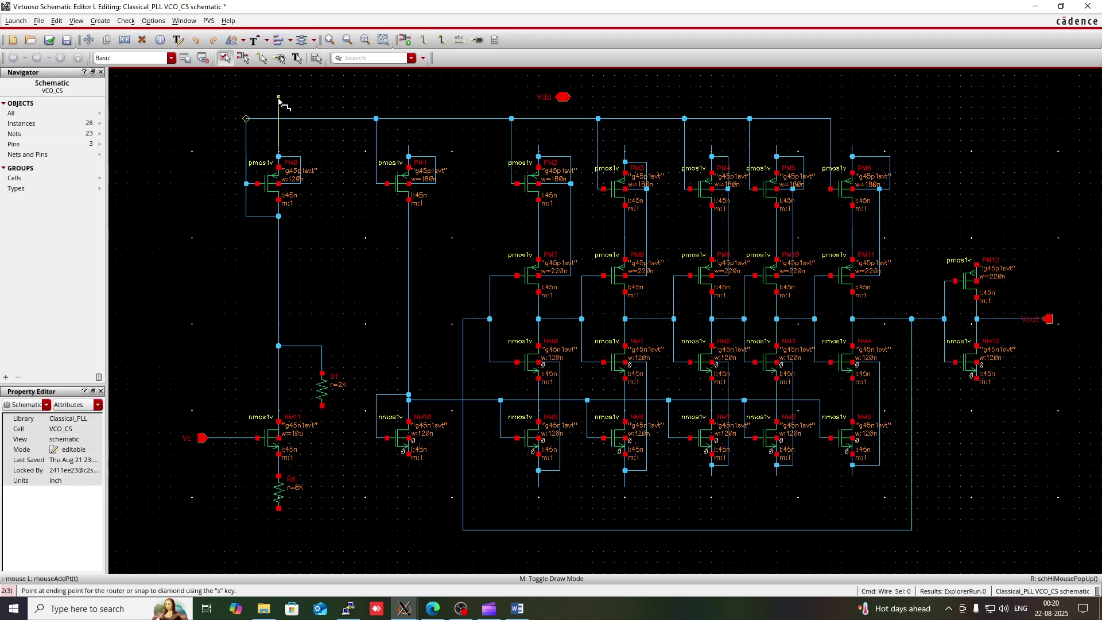
click(562, 97)
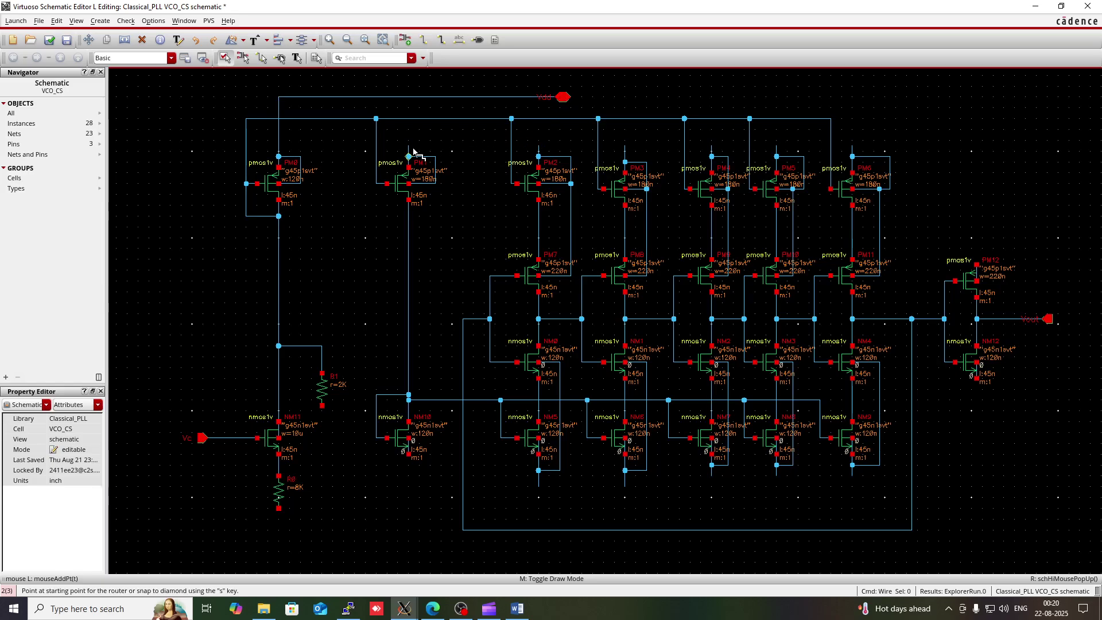
click(409, 115)
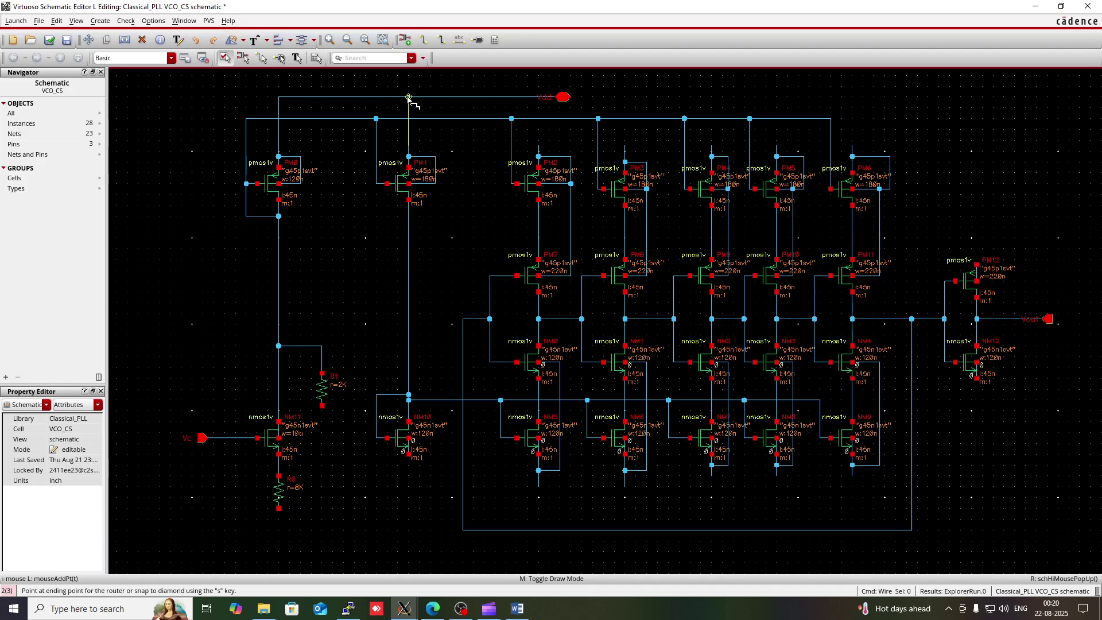
click(409, 98)
click(538, 147)
click(570, 134)
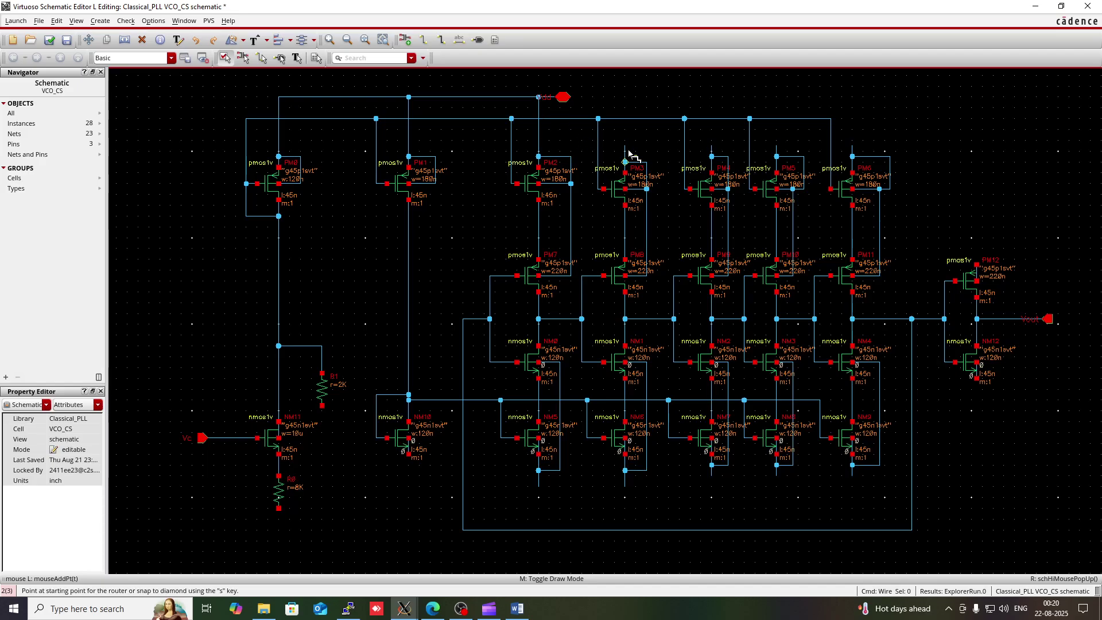
Step: Extend the Vdd rail to the source of PM6 and wire the sources of PM5, PM4 and PM3 to it
click(853, 147)
click(568, 98)
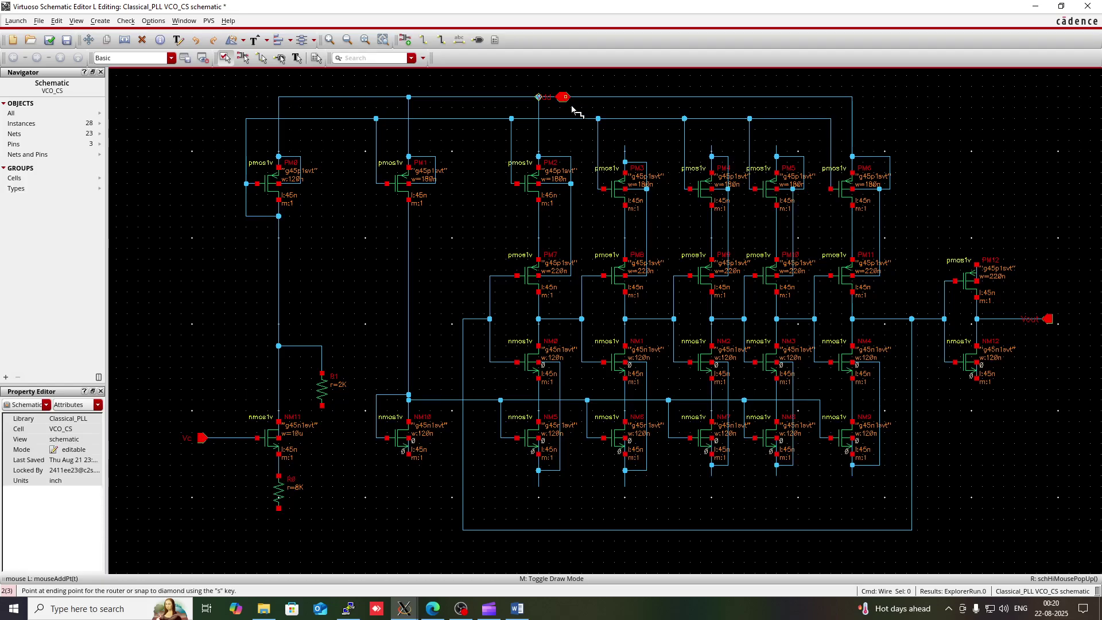
click(776, 143)
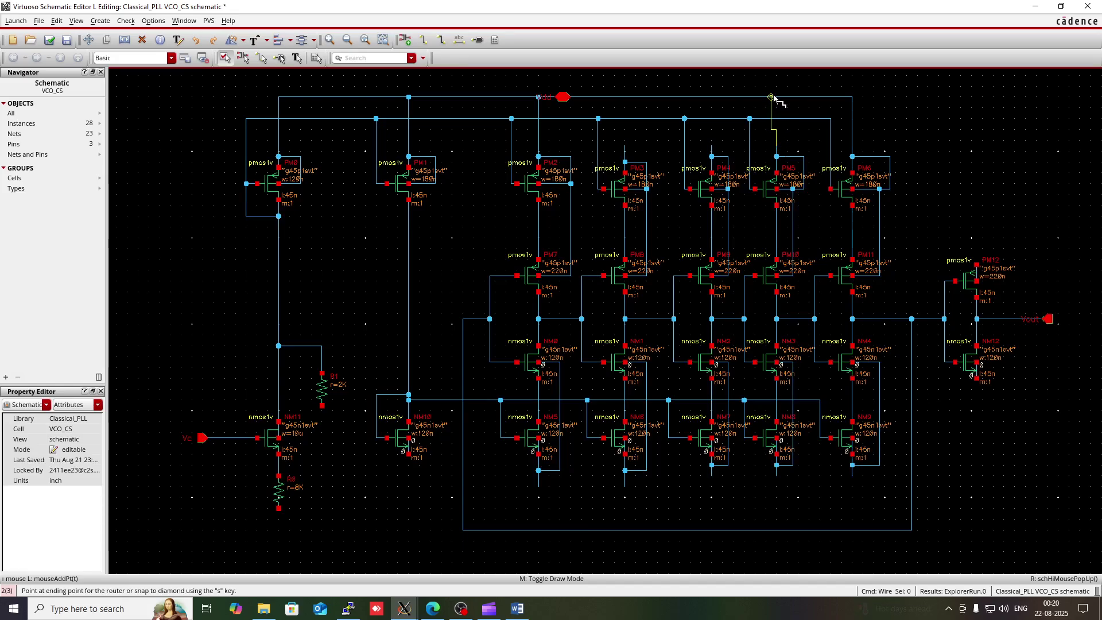
click(776, 98)
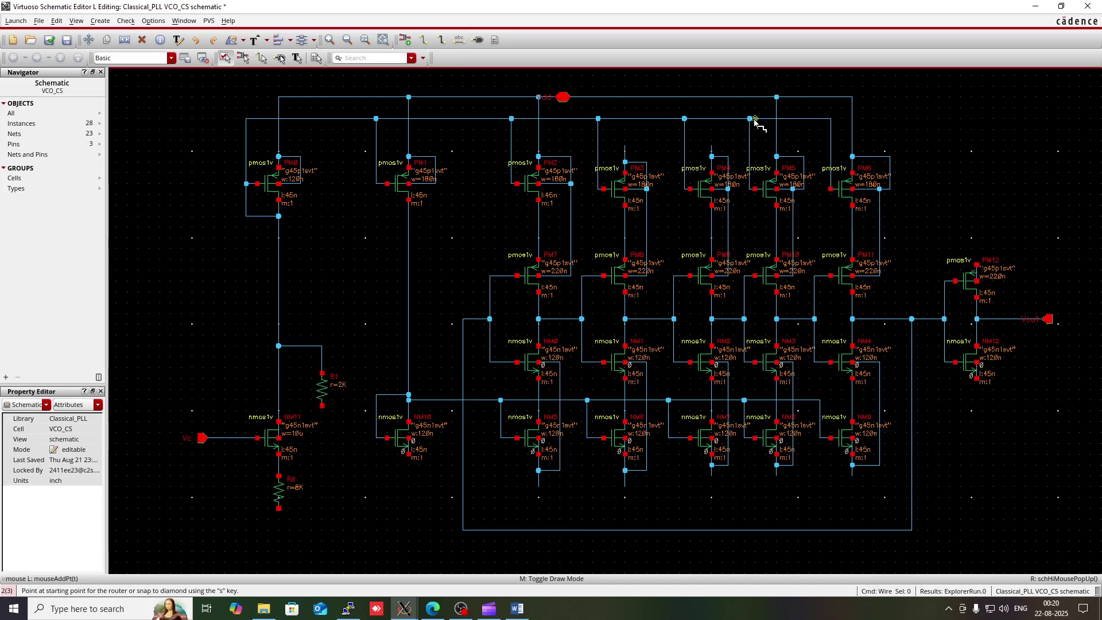
click(712, 146)
click(713, 98)
click(627, 107)
click(627, 98)
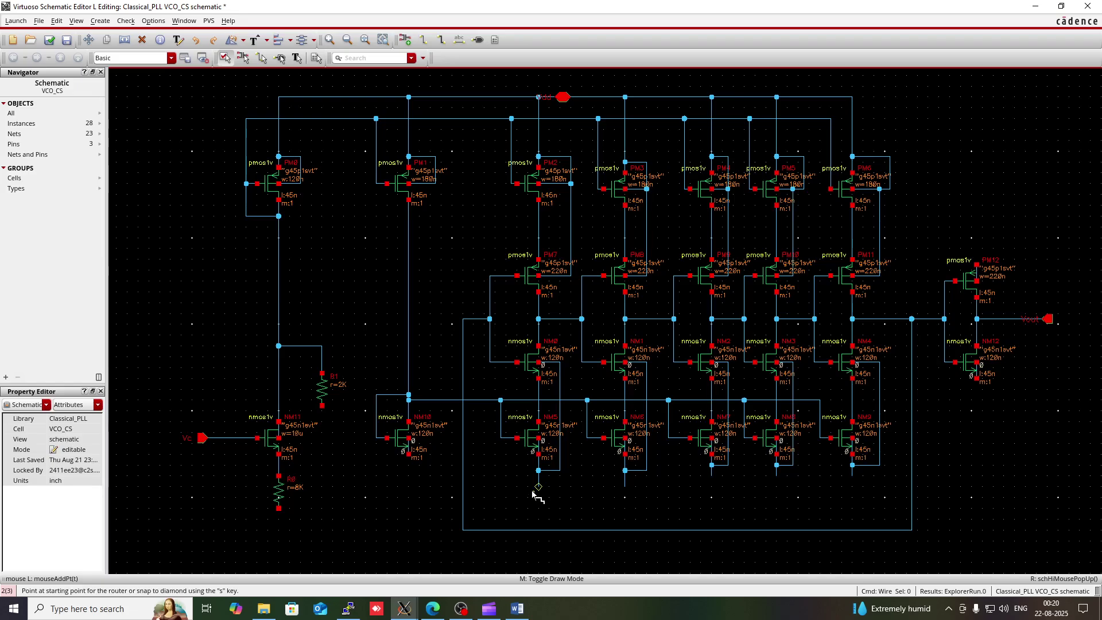
Step: Create an inputOutput pin named gnd and place it below the feedback wire under the ring stages
key(p)
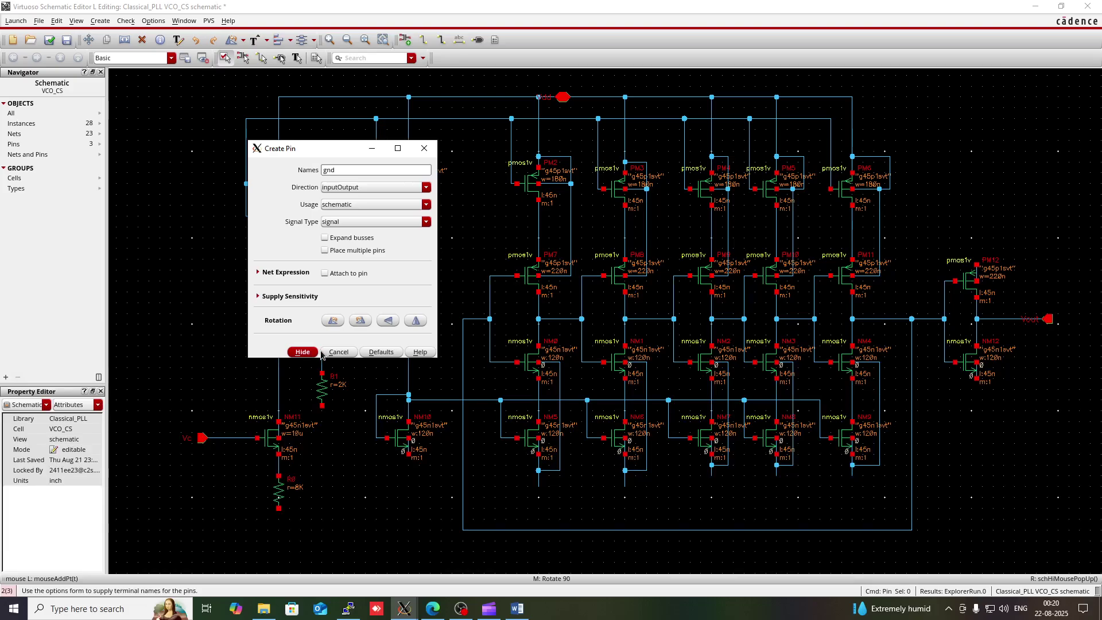
click(302, 351)
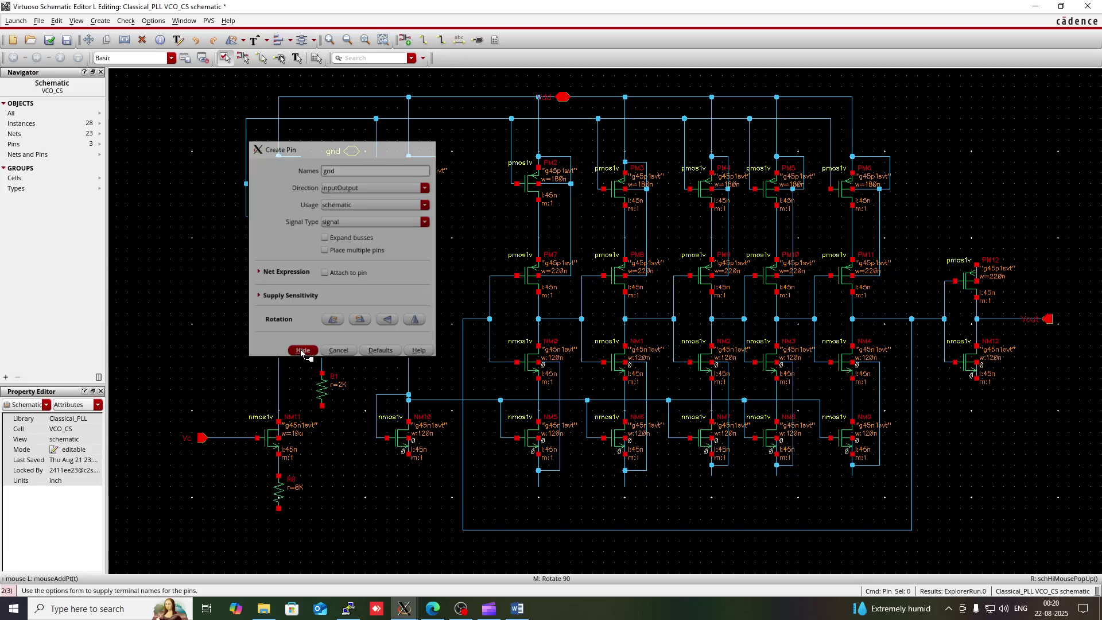
click(621, 552)
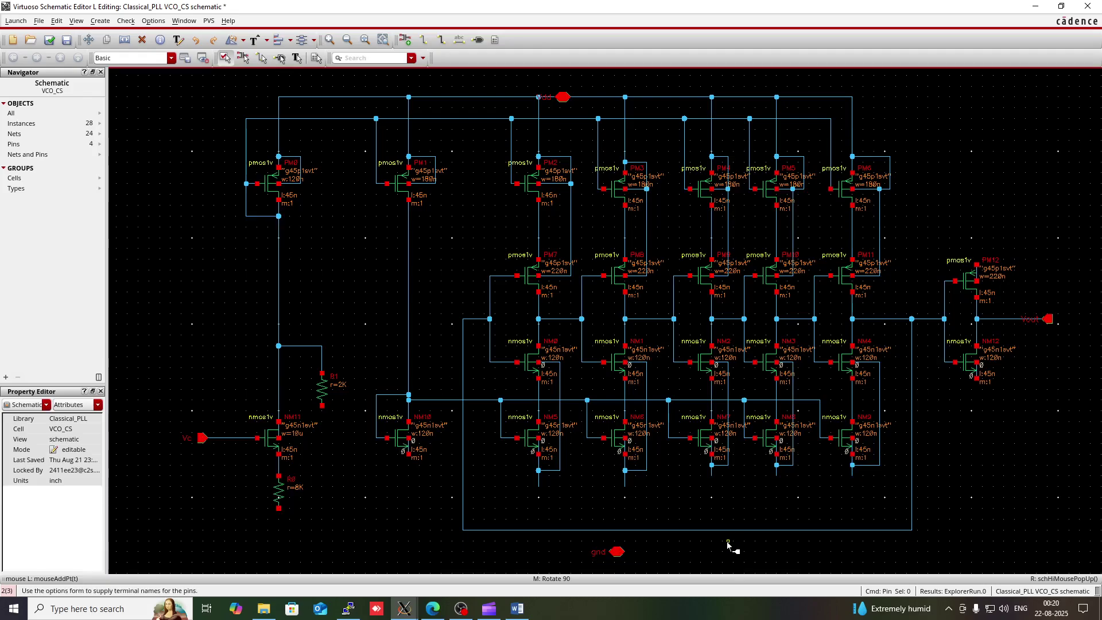
Step: Wire the lower end of R0 to the gnd pin, and connect R1 and the source of NM10 to that rail
key(w)
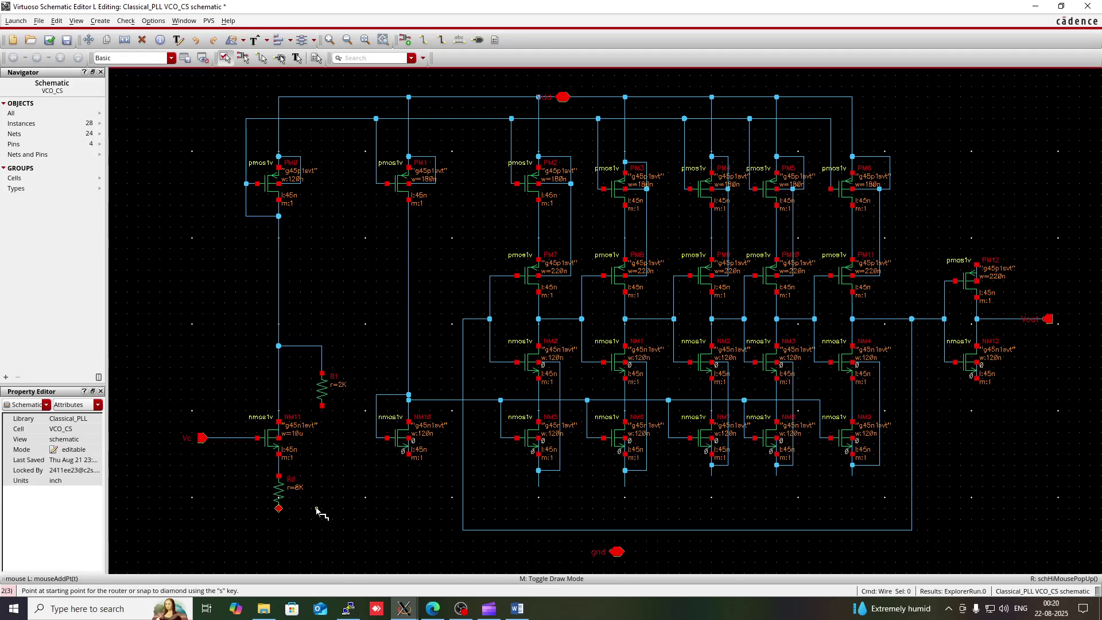
click(277, 525)
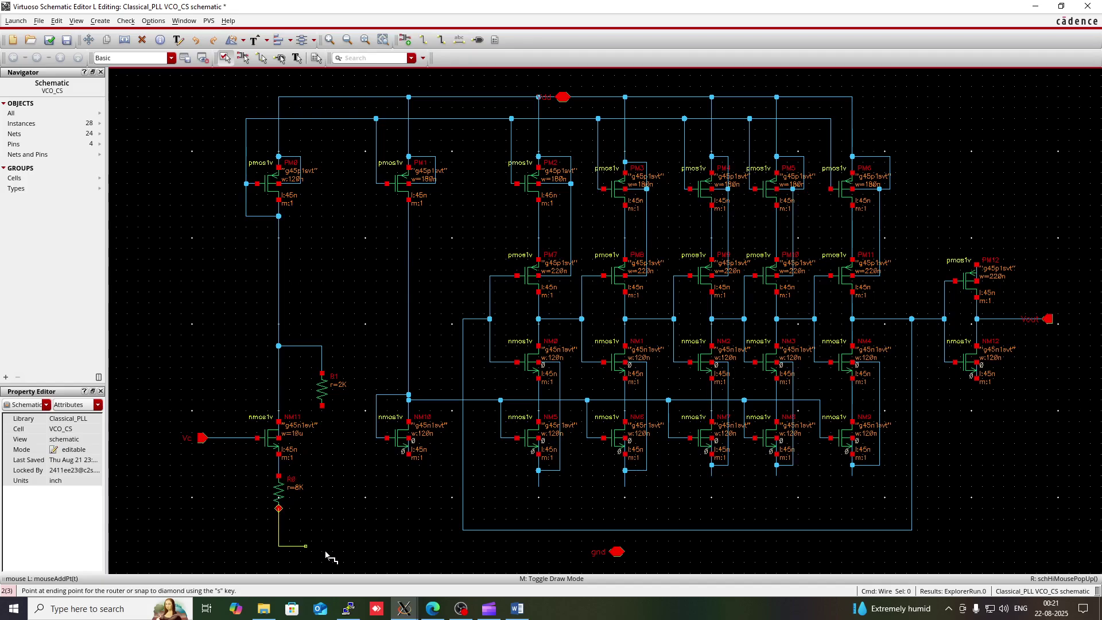
click(612, 552)
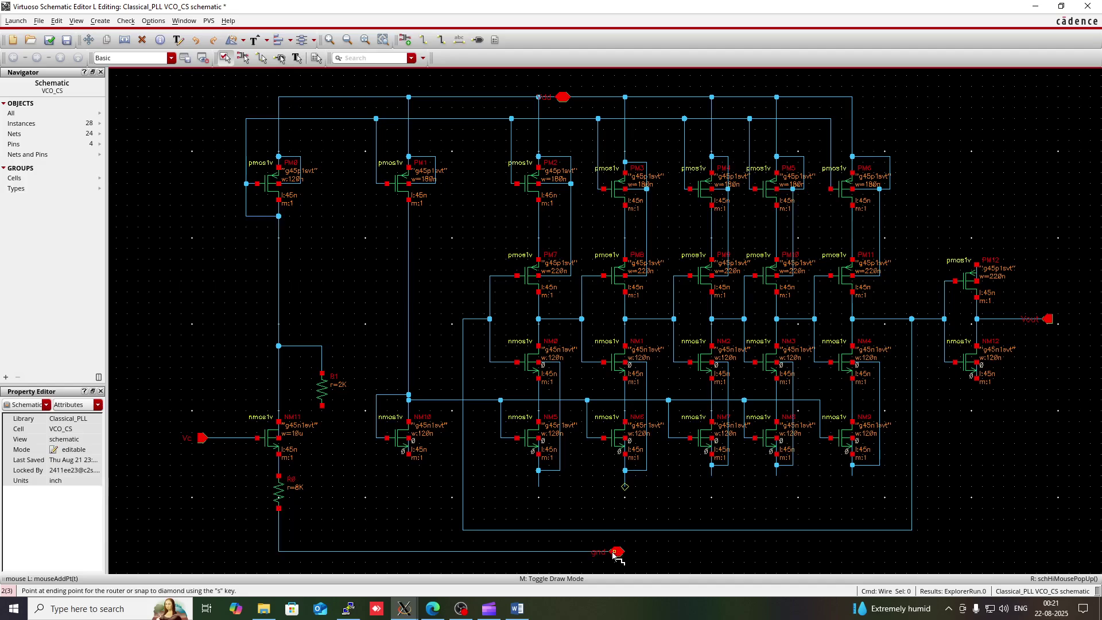
click(322, 406)
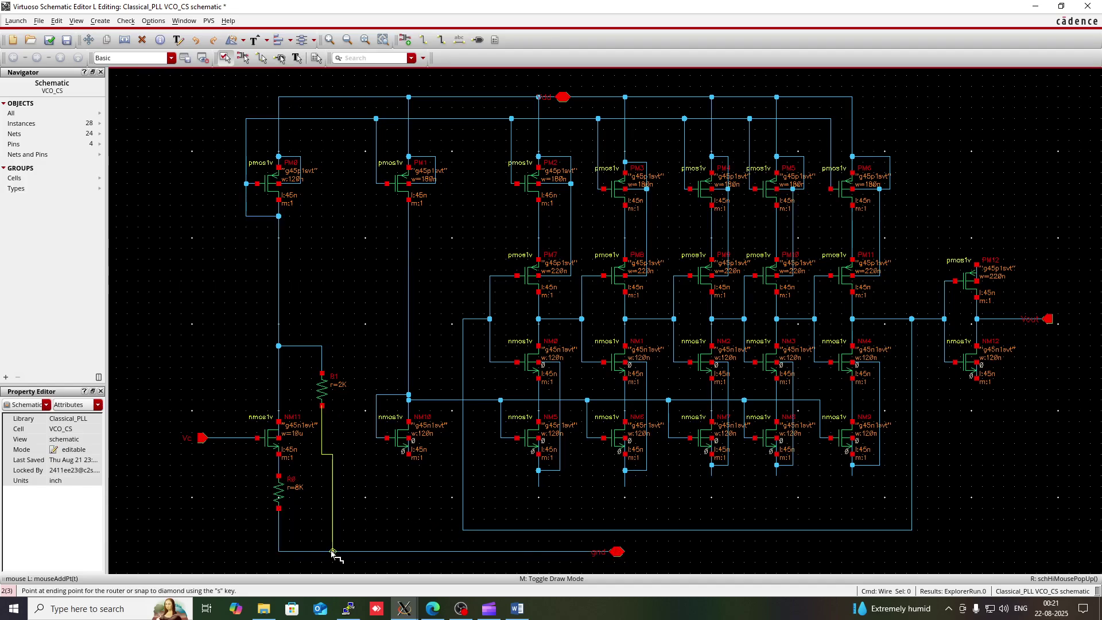
click(327, 552)
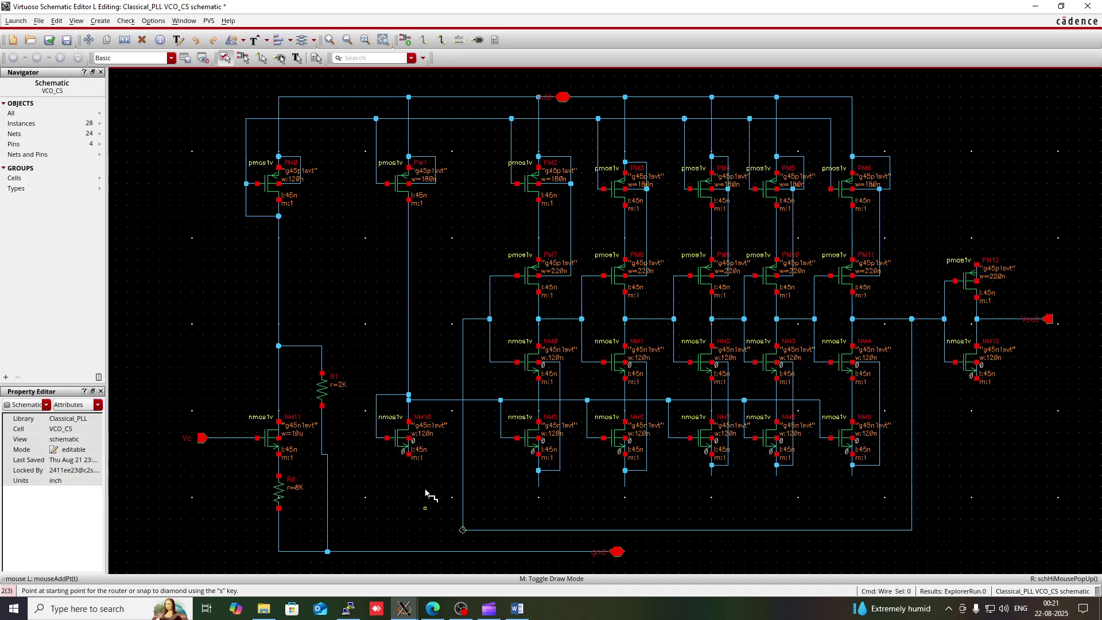
click(409, 459)
click(414, 553)
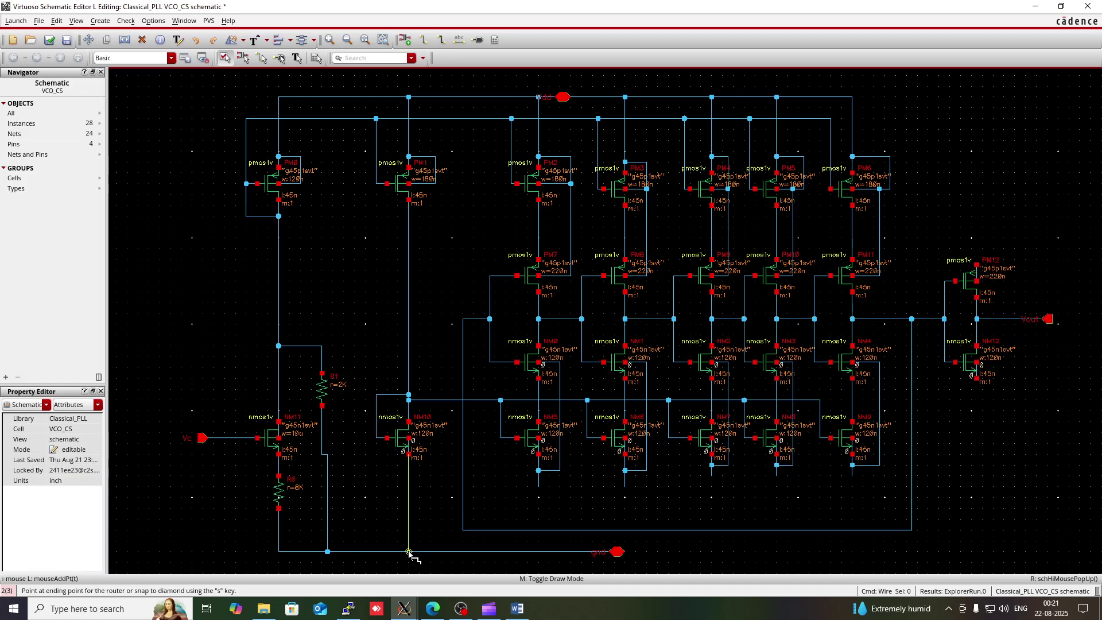
Step: Wire the source terminals of NM5, NM6 and NM7 down to the gnd rail and pin
click(538, 488)
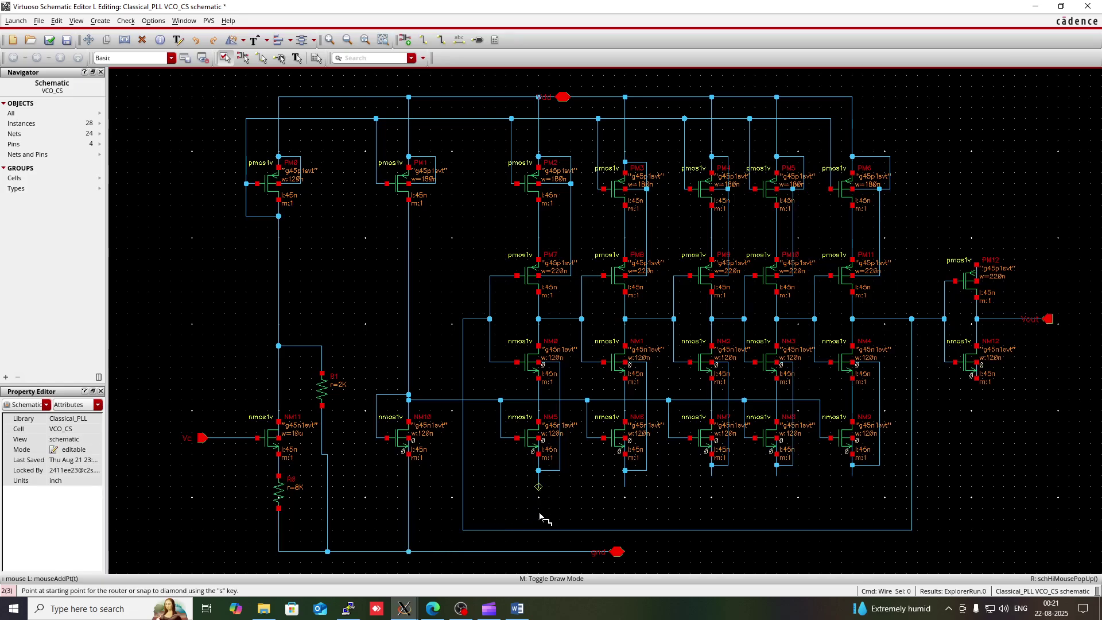
click(539, 552)
click(625, 487)
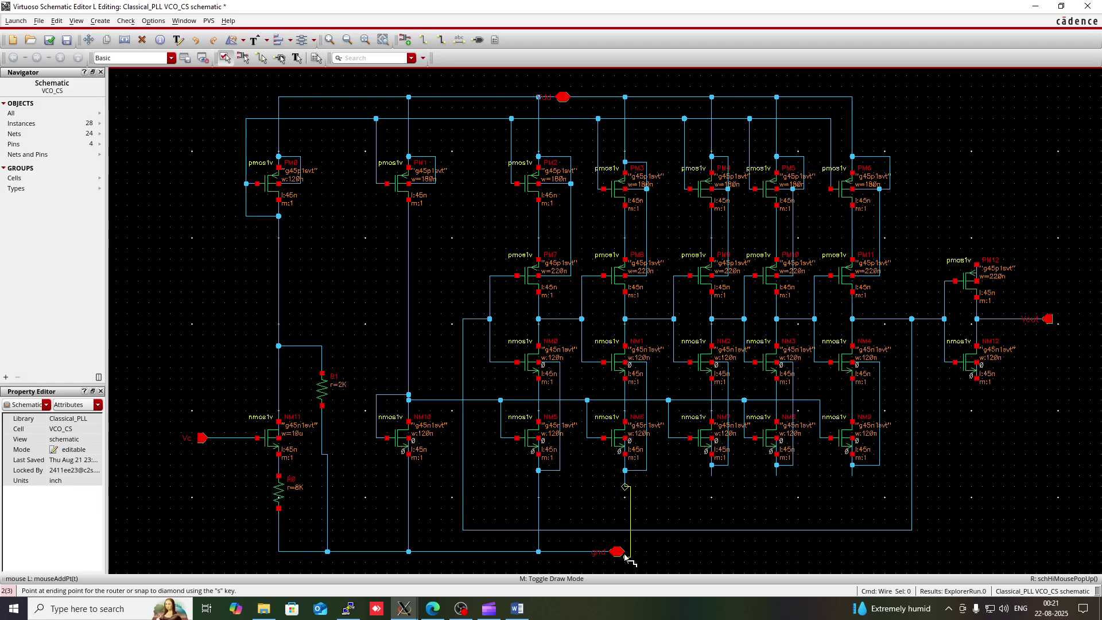
click(623, 552)
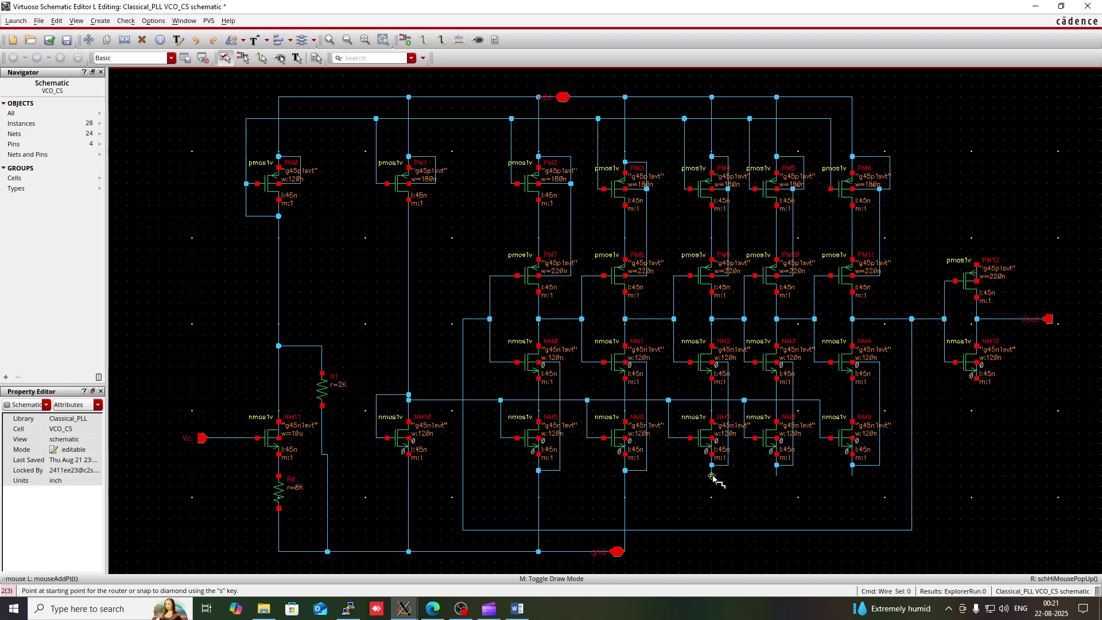
click(711, 488)
click(626, 552)
Step: Wire the source terminals of NM8, NM9 and the output inverter's NMOS to the gnd rail
click(776, 477)
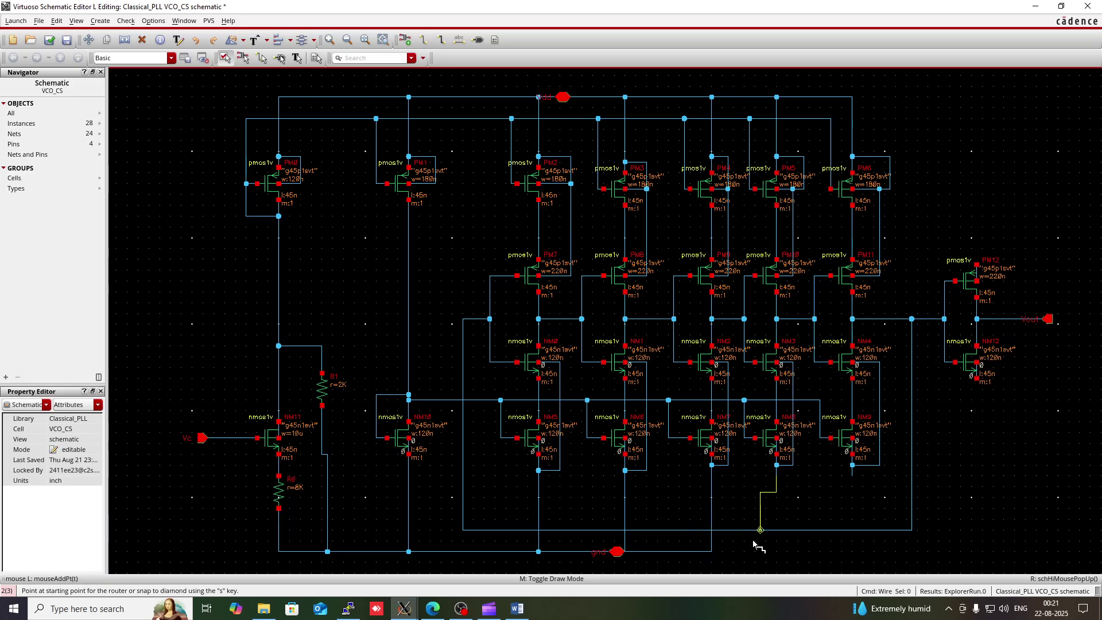
click(834, 513)
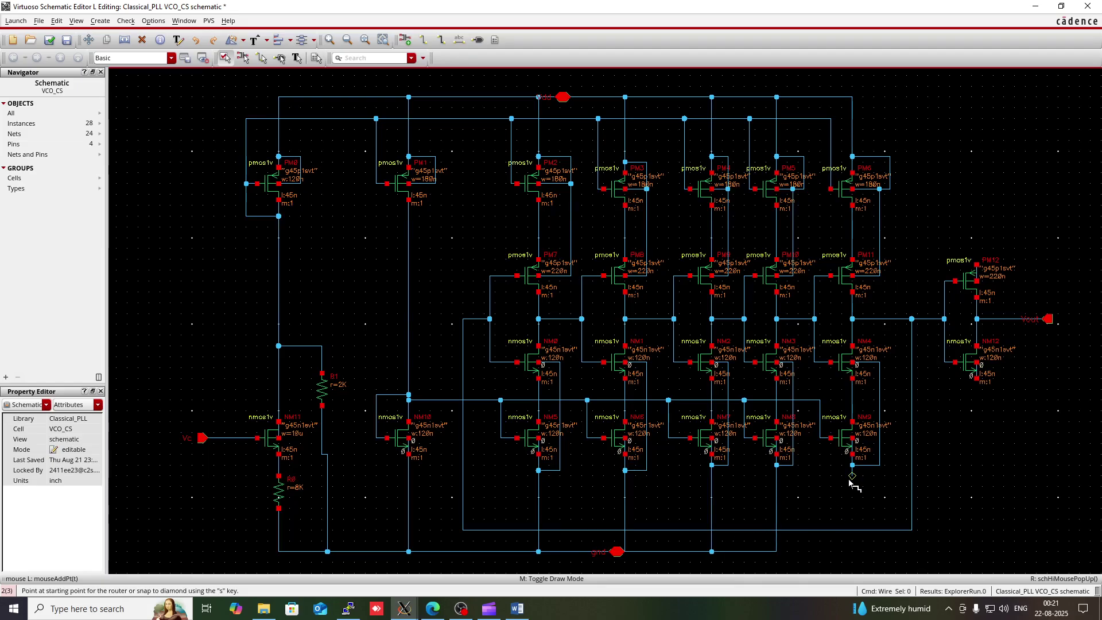
click(852, 476)
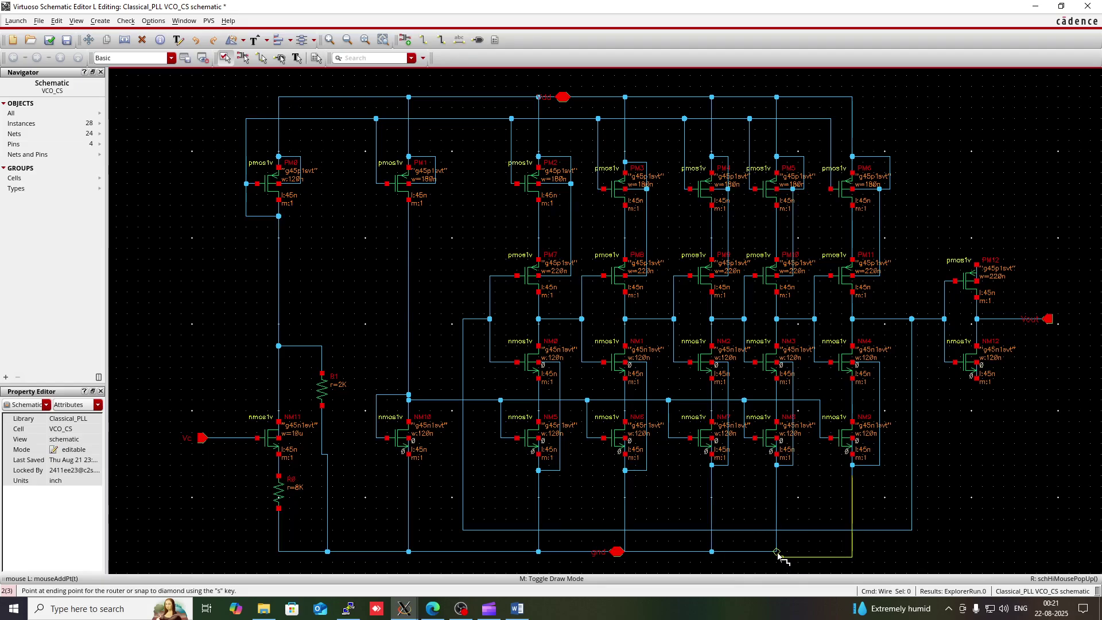
click(777, 551)
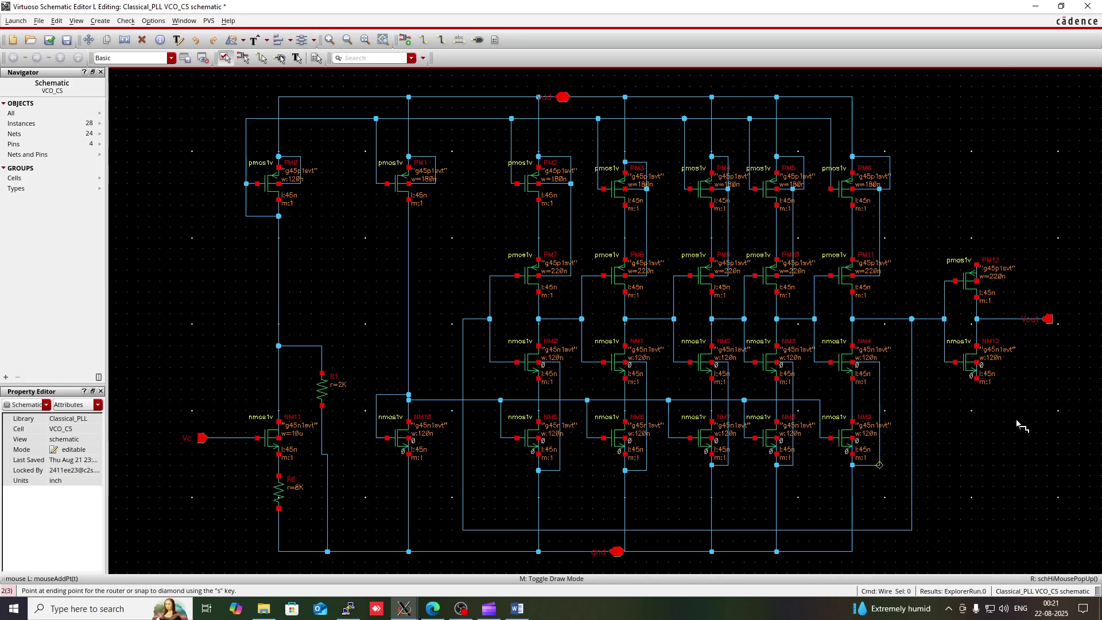
click(976, 382)
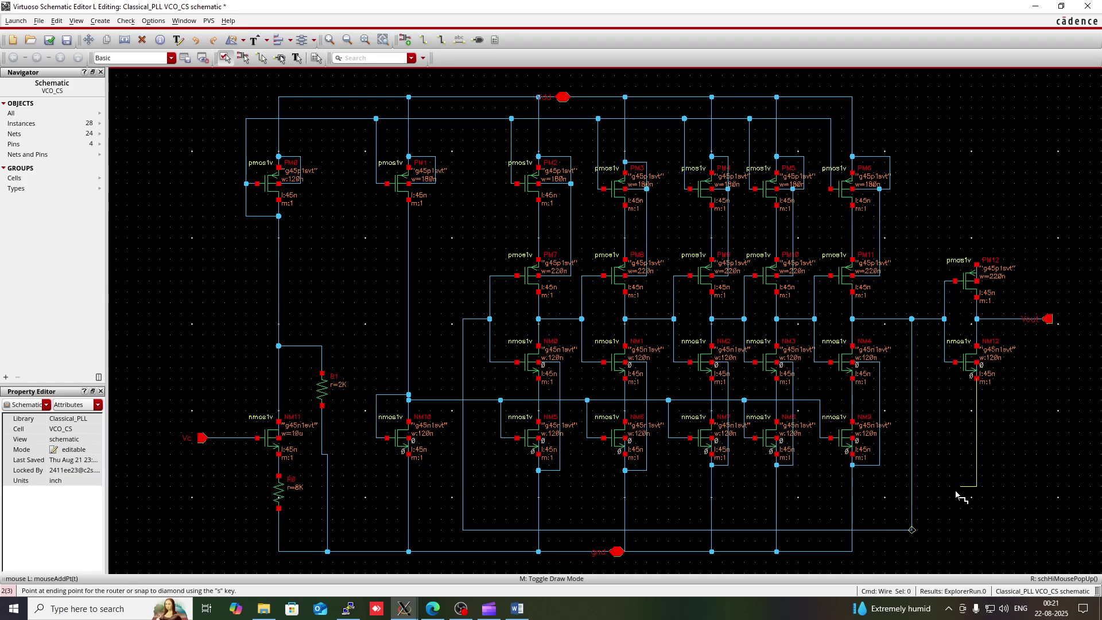
click(853, 552)
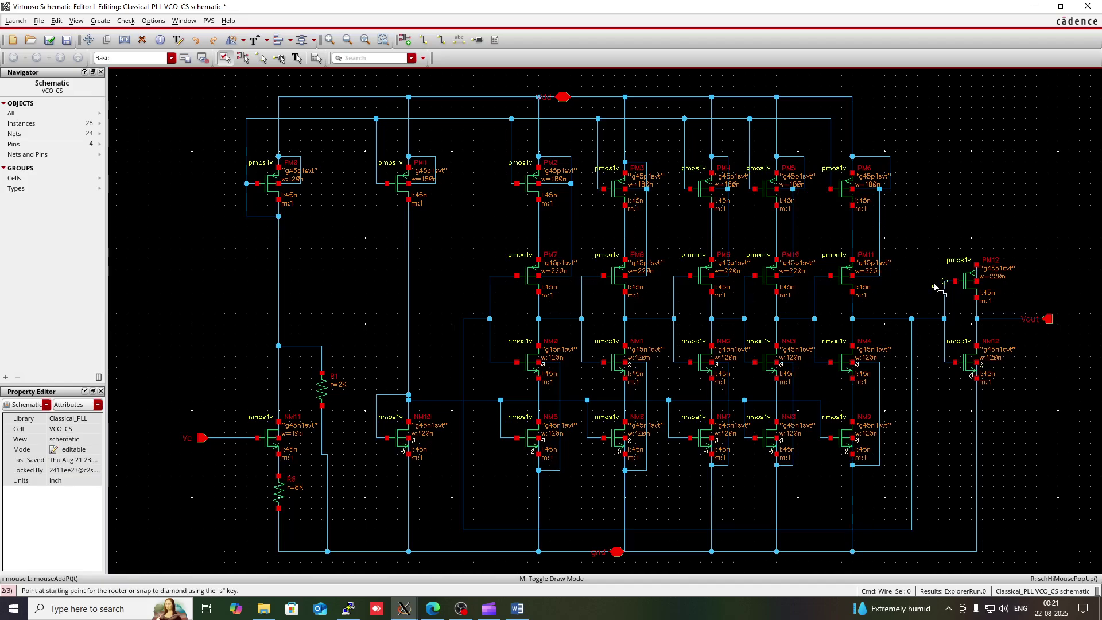
Step: Wire the source of PM12 to the Vdd rail, and check and save the schematic
click(977, 266)
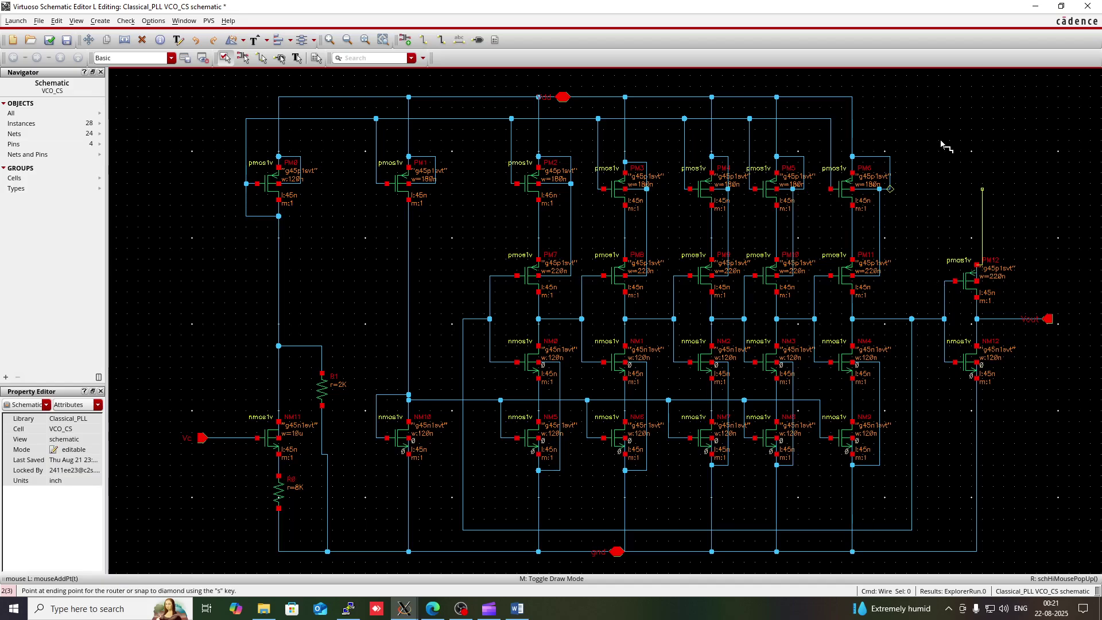
click(871, 115)
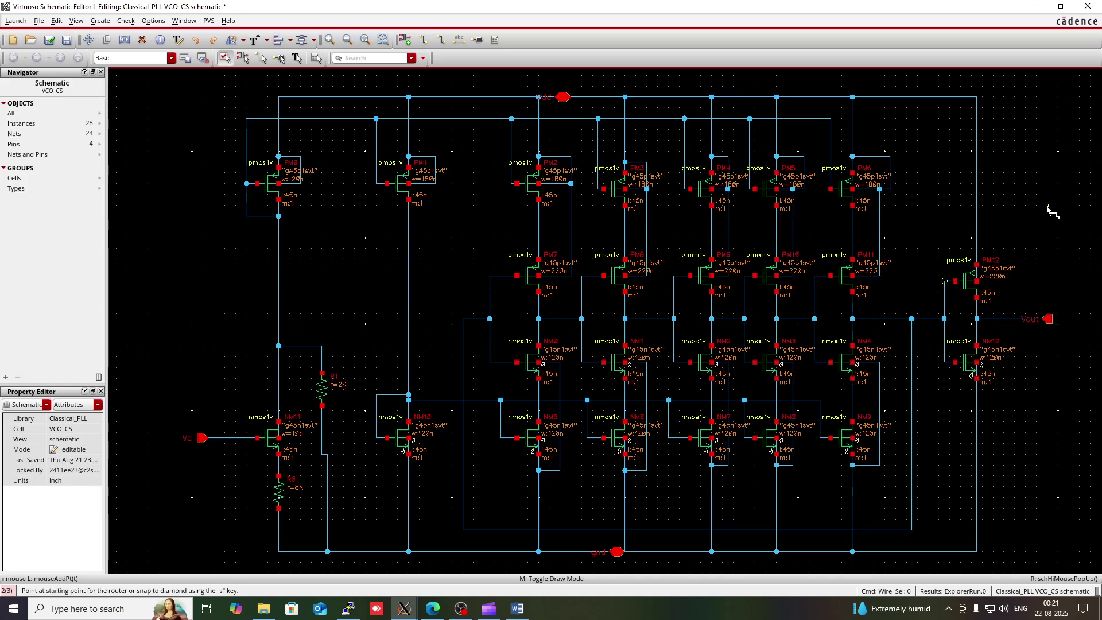
key(Escape)
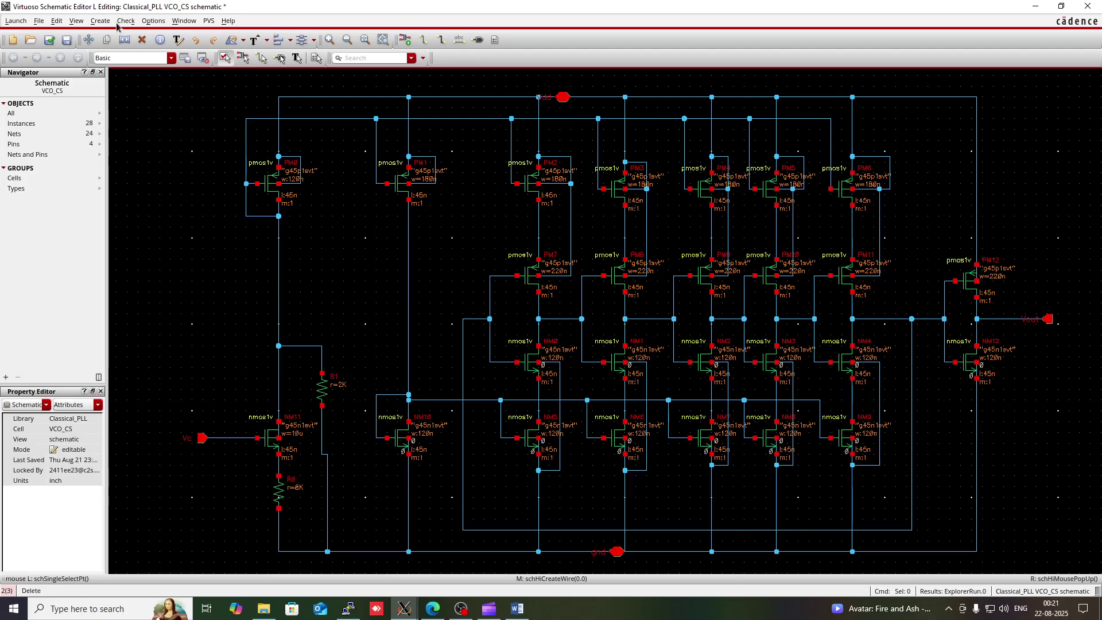
click(49, 41)
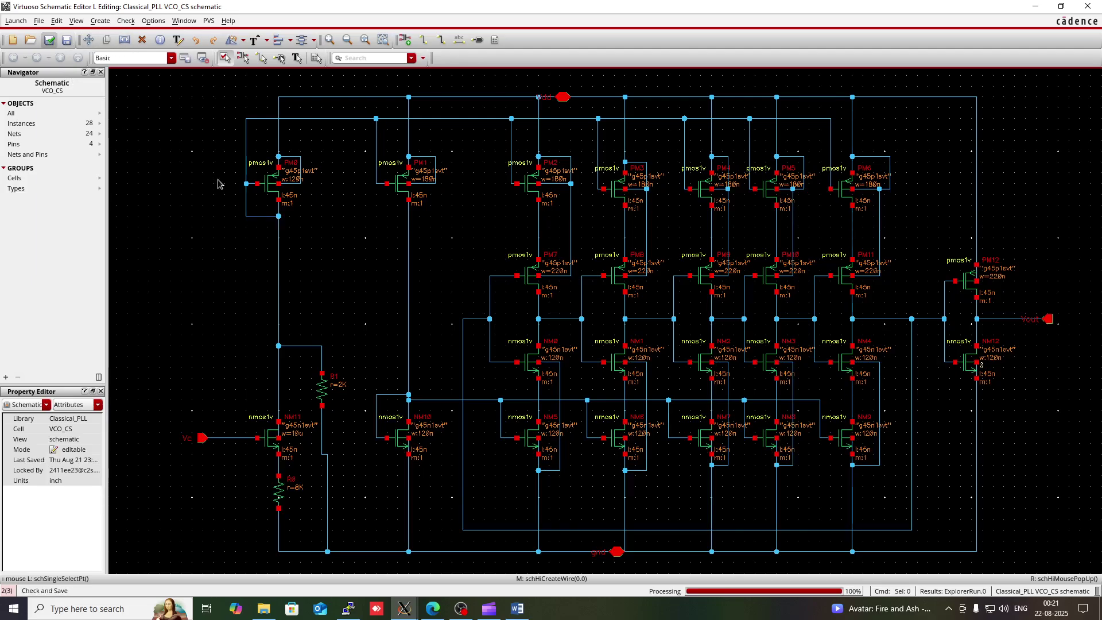
Step: Generate a symbol view from the VCO_CS schematic with Vdd as the top pin and gnd as the bottom pin
click(95, 23)
mouse_move(126, 172)
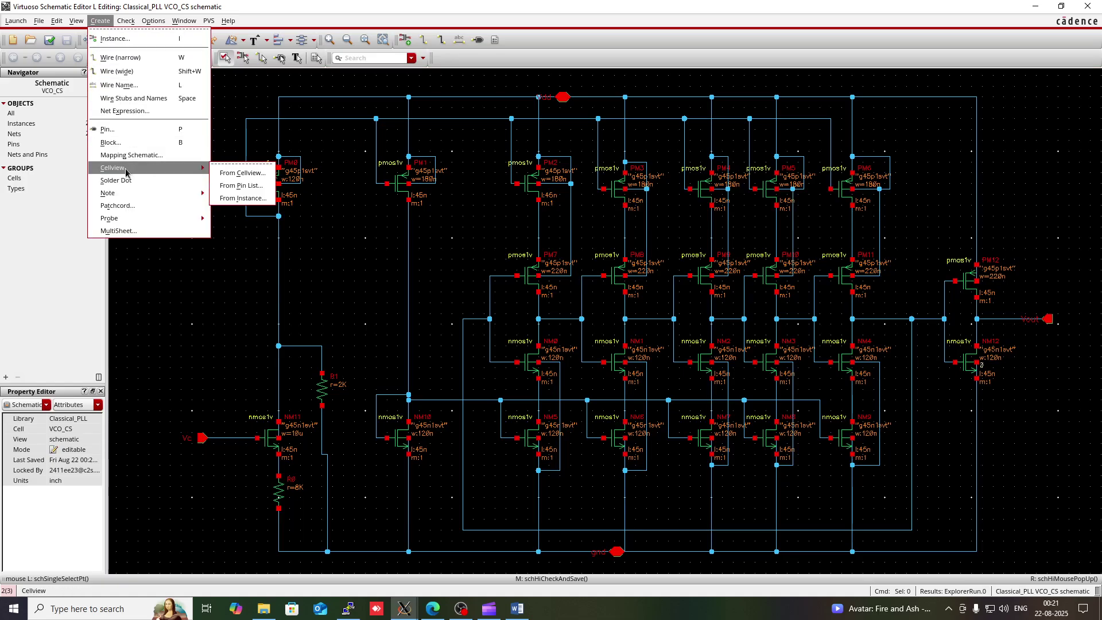
click(242, 173)
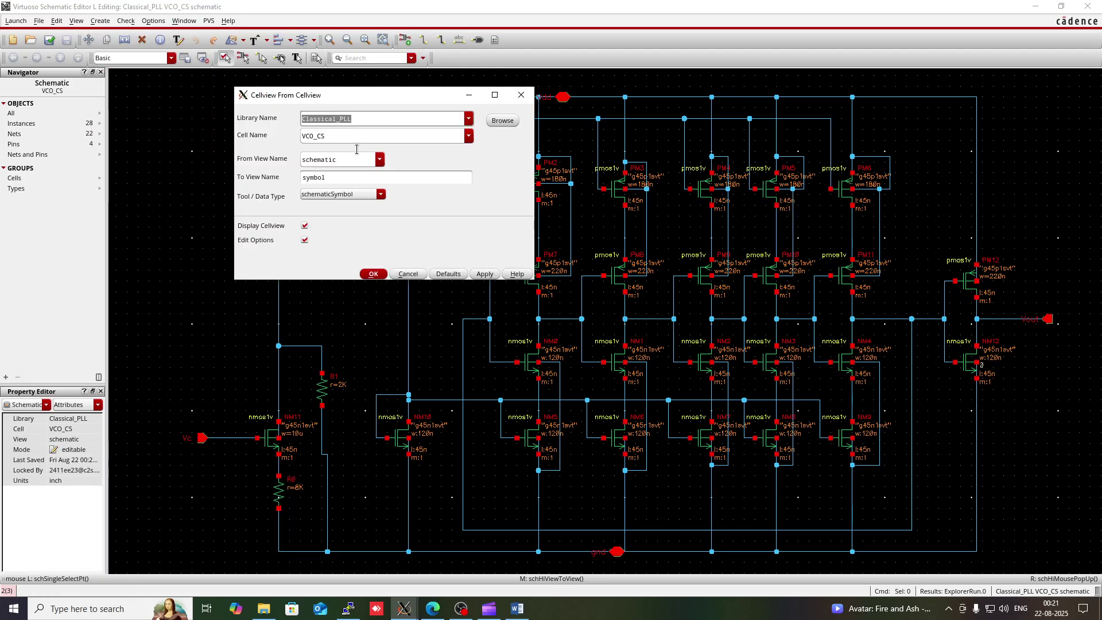
click(372, 274)
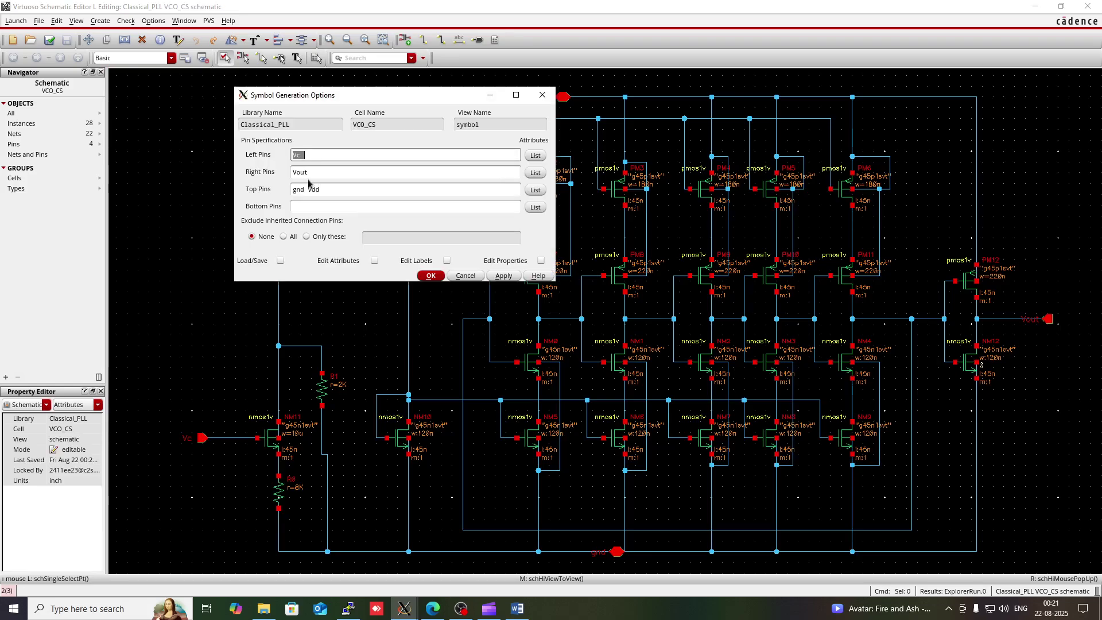
click(311, 190)
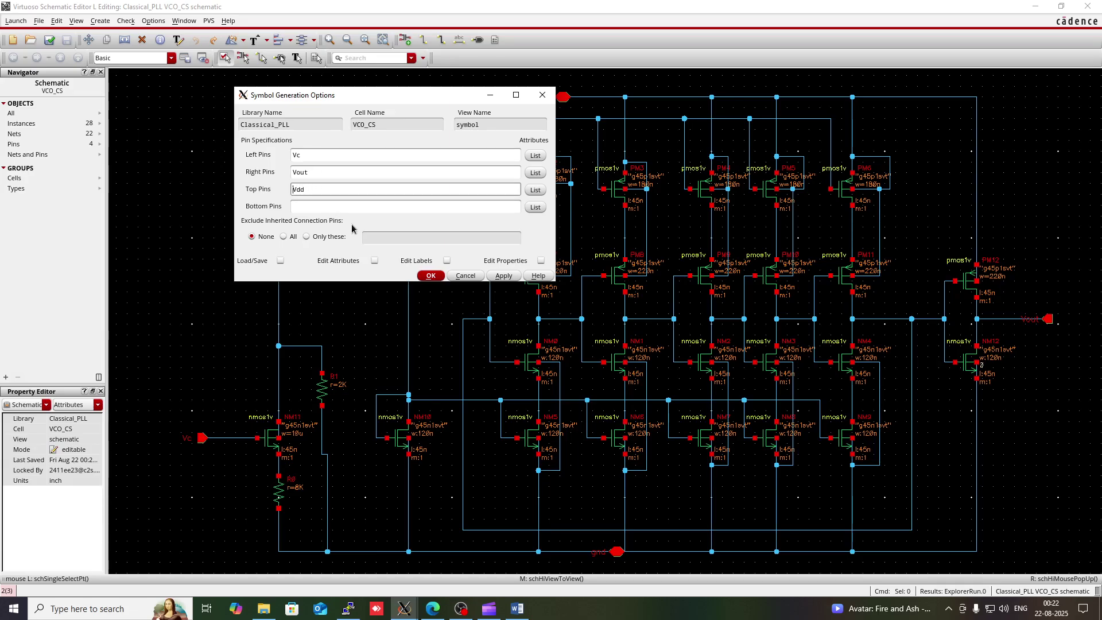
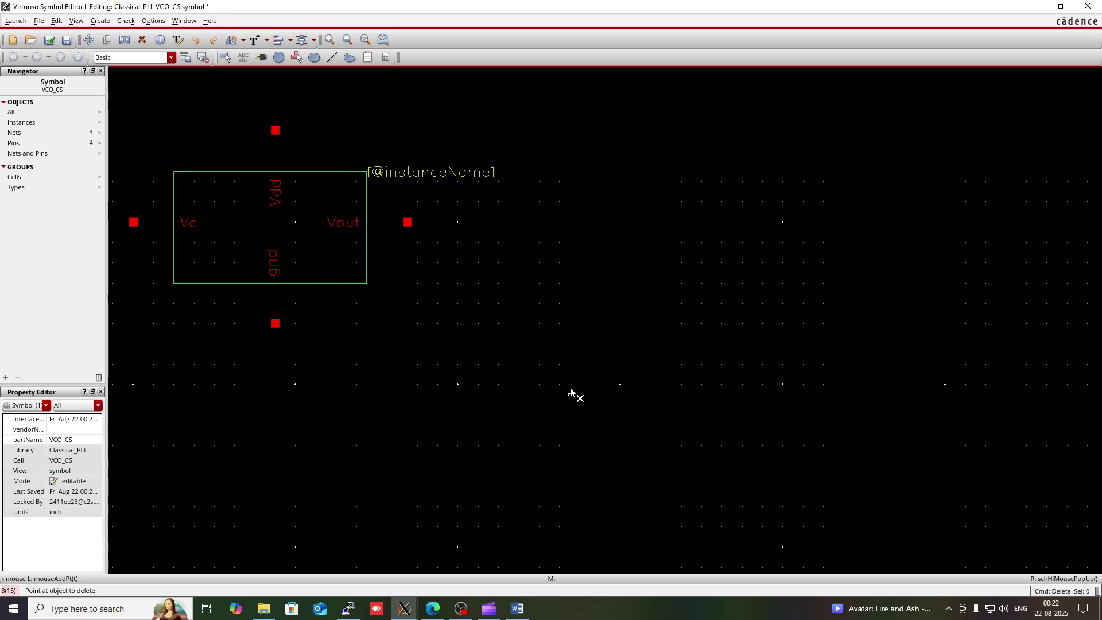
key(Escape)
click(459, 176)
key(q)
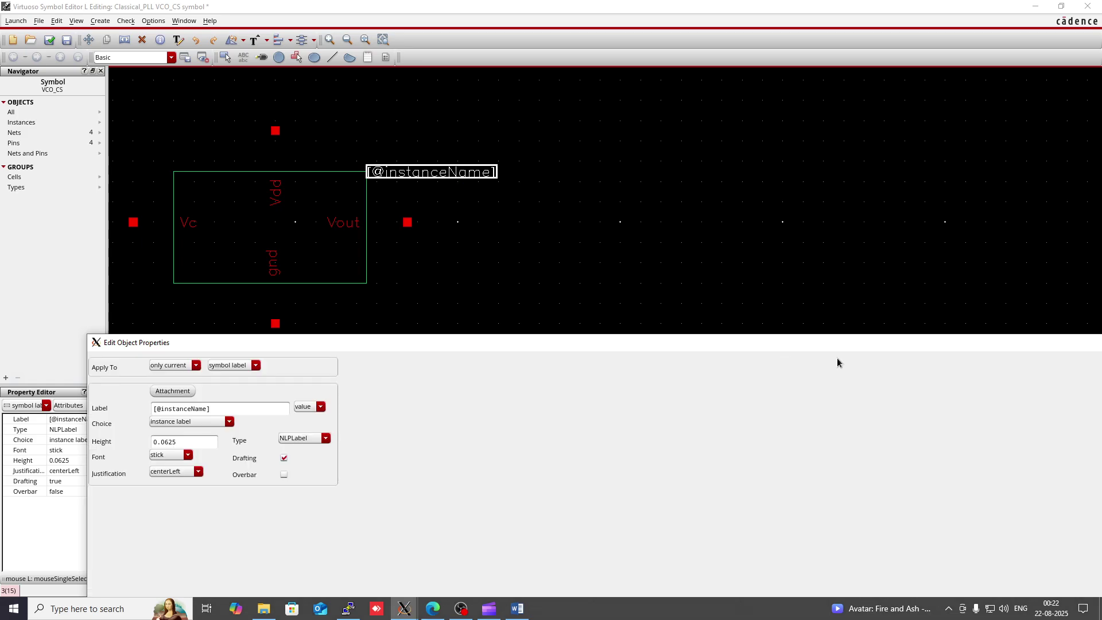
triple_click(175, 409)
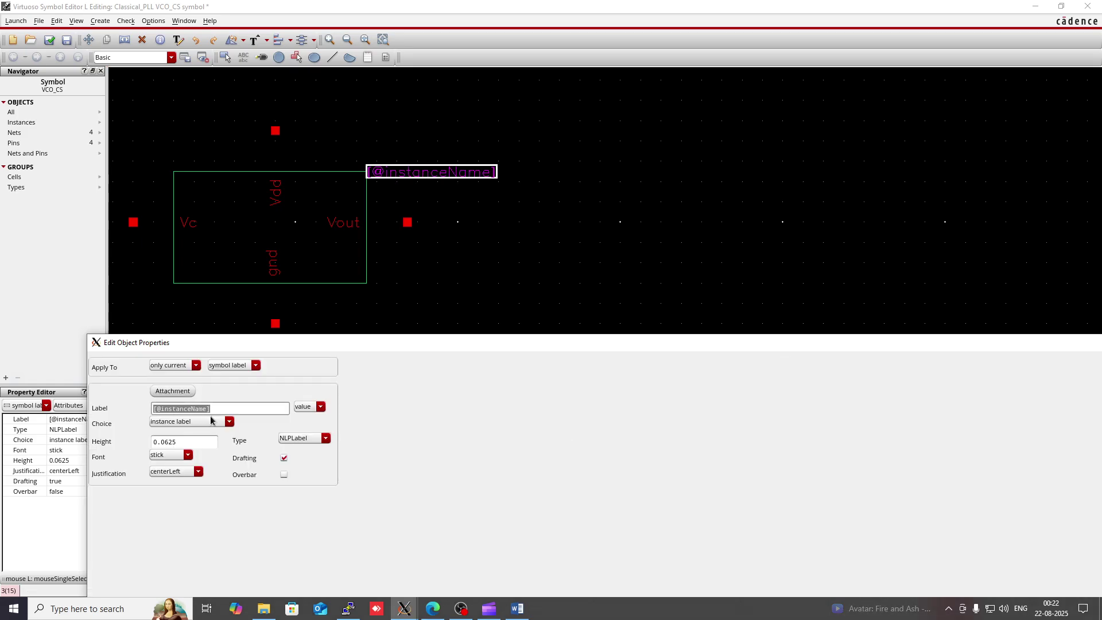
key(BackSpace)
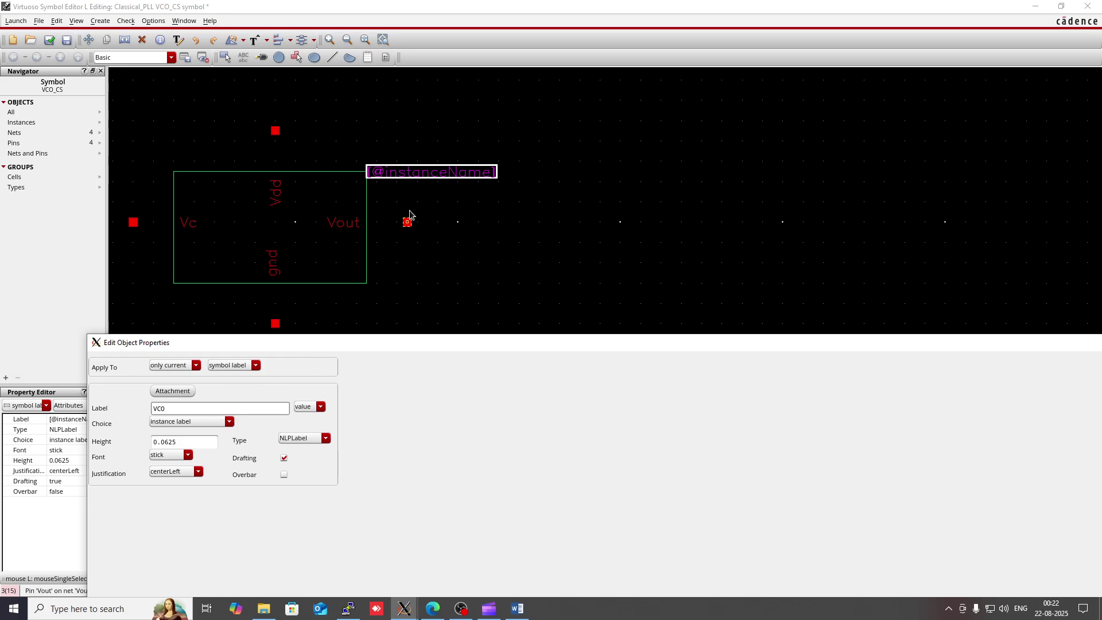
key(Return)
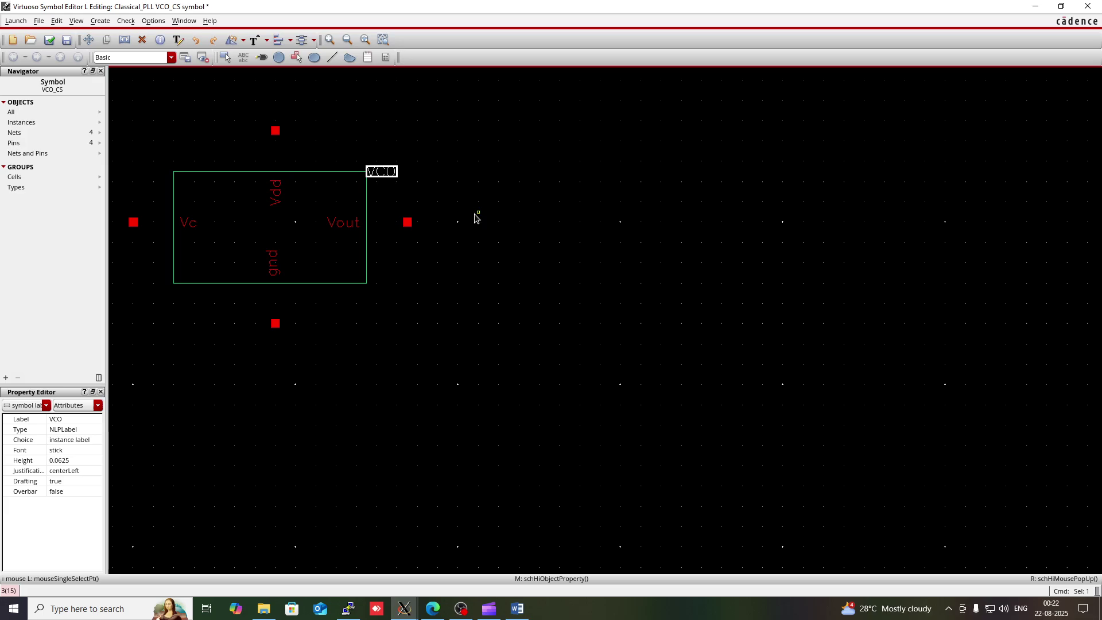
key(m)
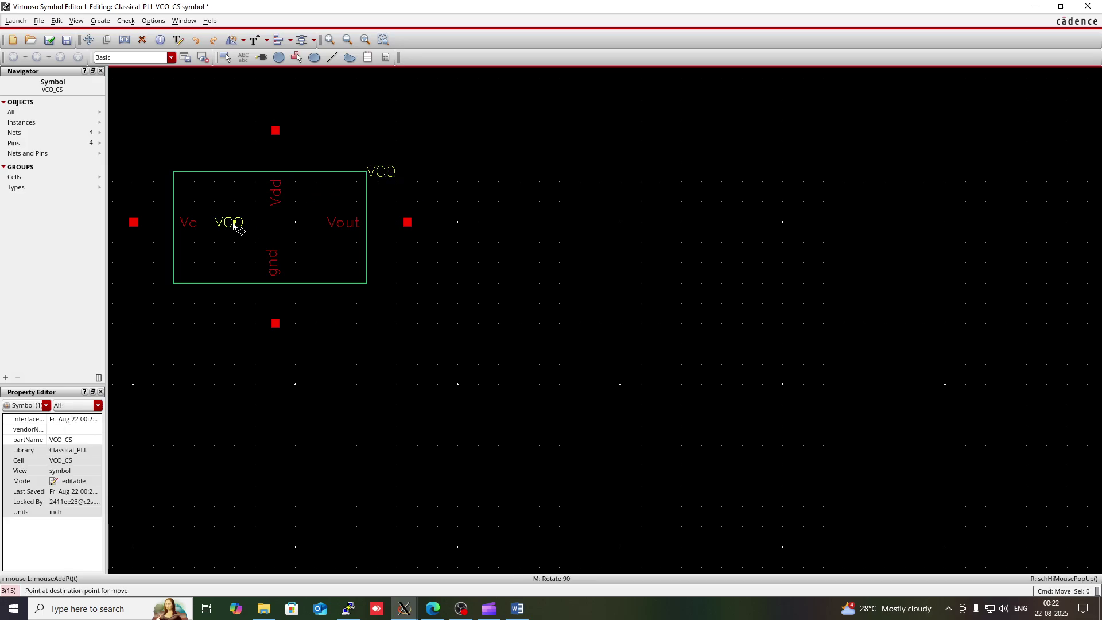
click(231, 224)
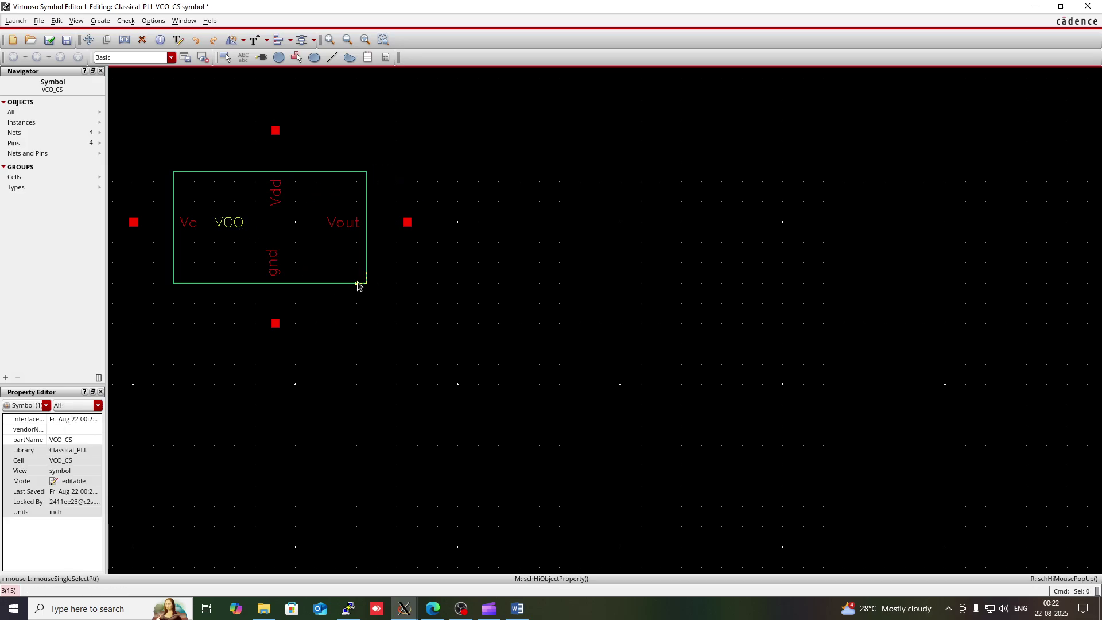
Step: Shrink the symbol rectangle to 0.75 wide and 0.4375 high by moving its lower-right corner inward
click(357, 282)
key(m)
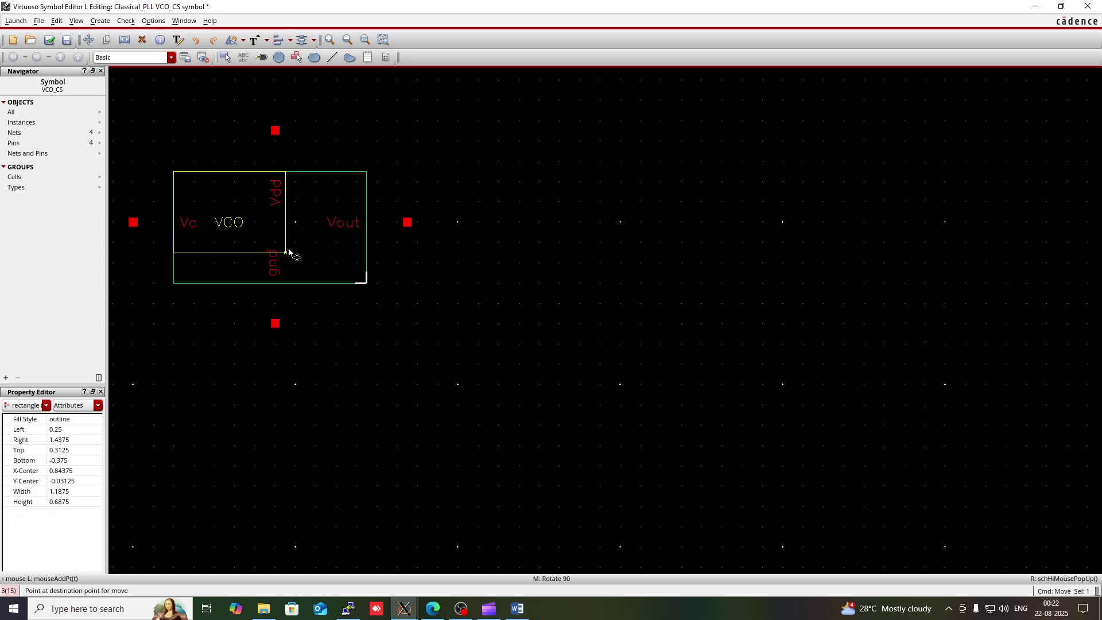
click(296, 243)
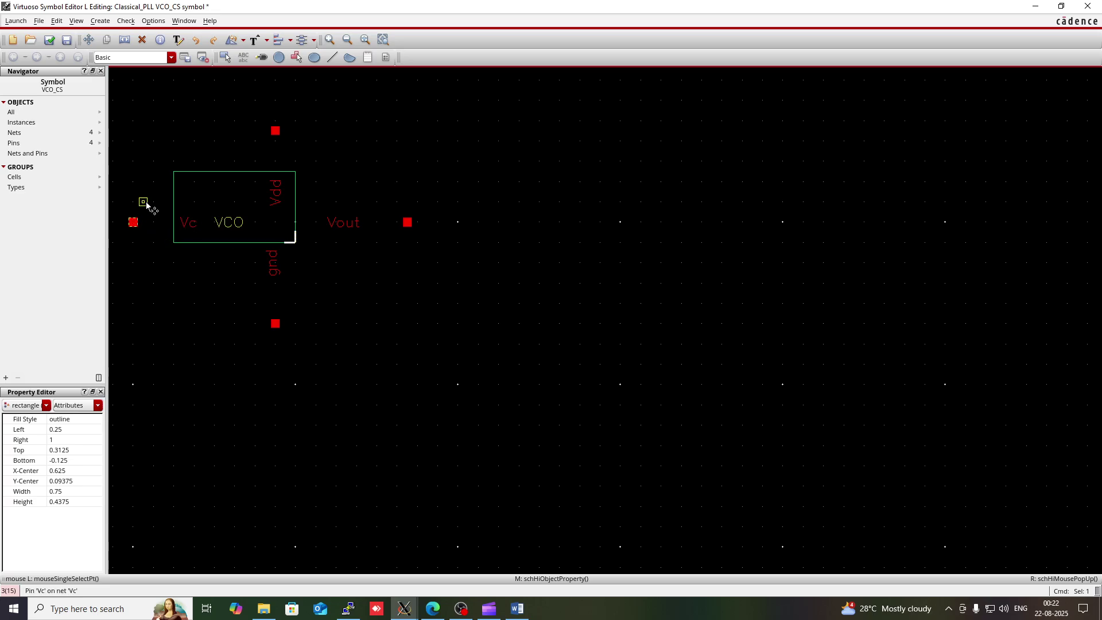
Step: Move the Vc and Vout pins close to the rectangle's sides and rearrange the VCO, Vout and Vdd labels around them
drag(143, 202, 229, 207)
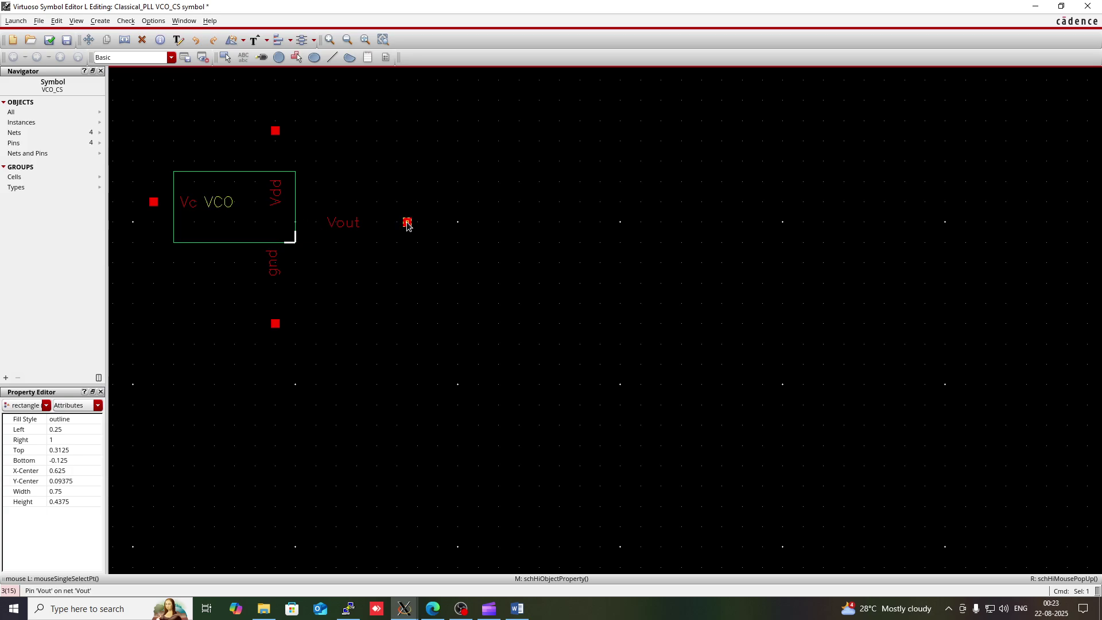
drag(407, 225, 296, 154)
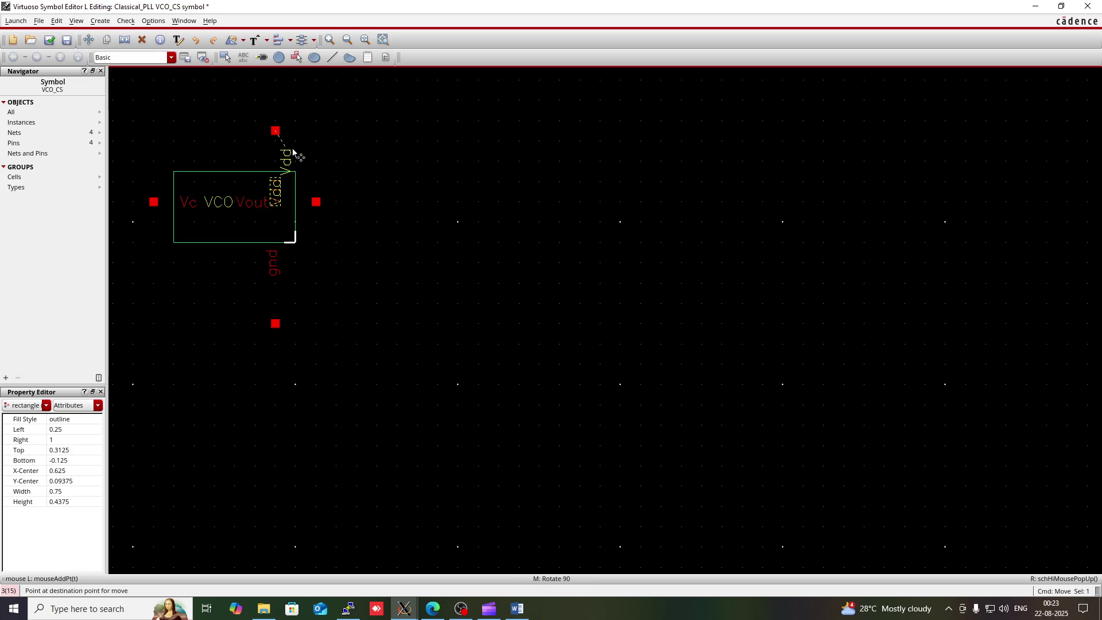
click(293, 152)
drag(265, 202, 275, 203)
click(275, 203)
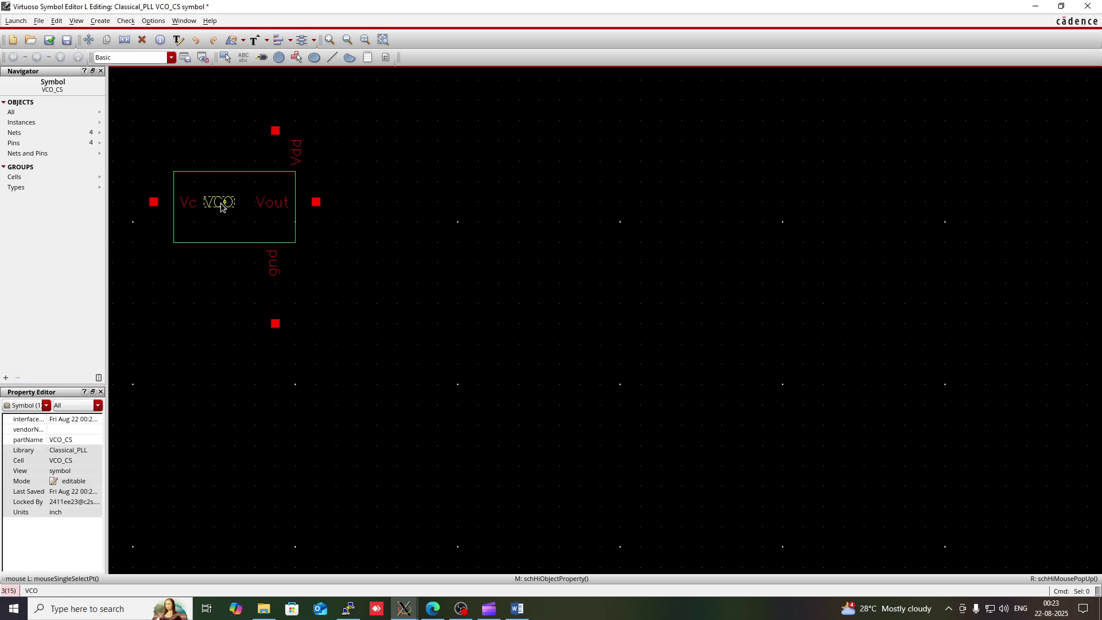
key(Escape)
Step: Centre the gnd pin just below the rectangle and place its label horizontally inside, above the pin
drag(276, 326, 234, 264)
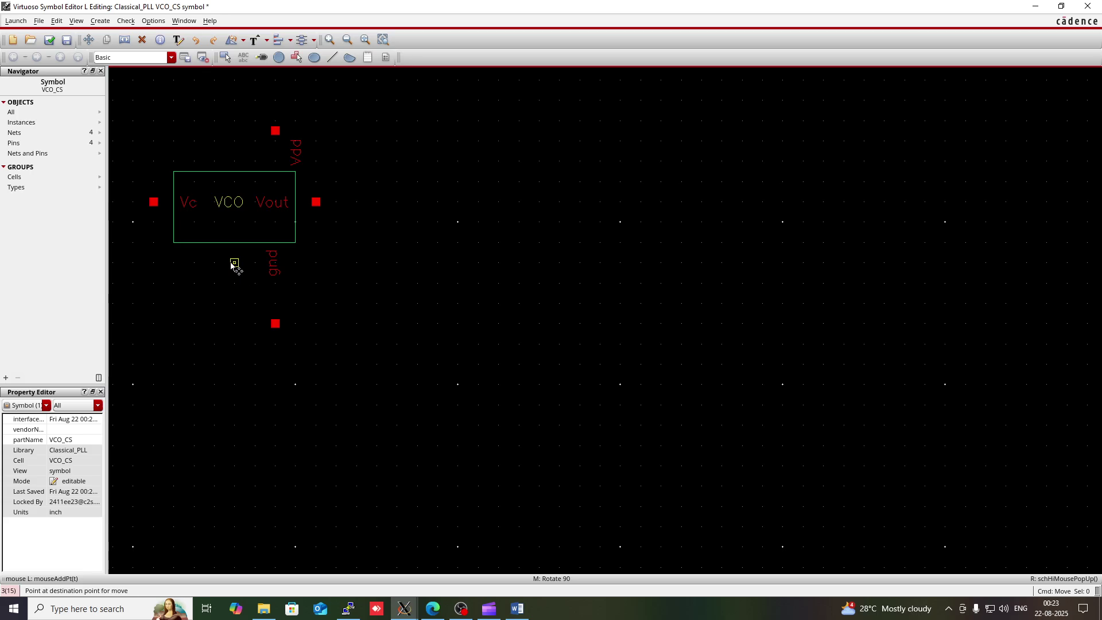
click(233, 263)
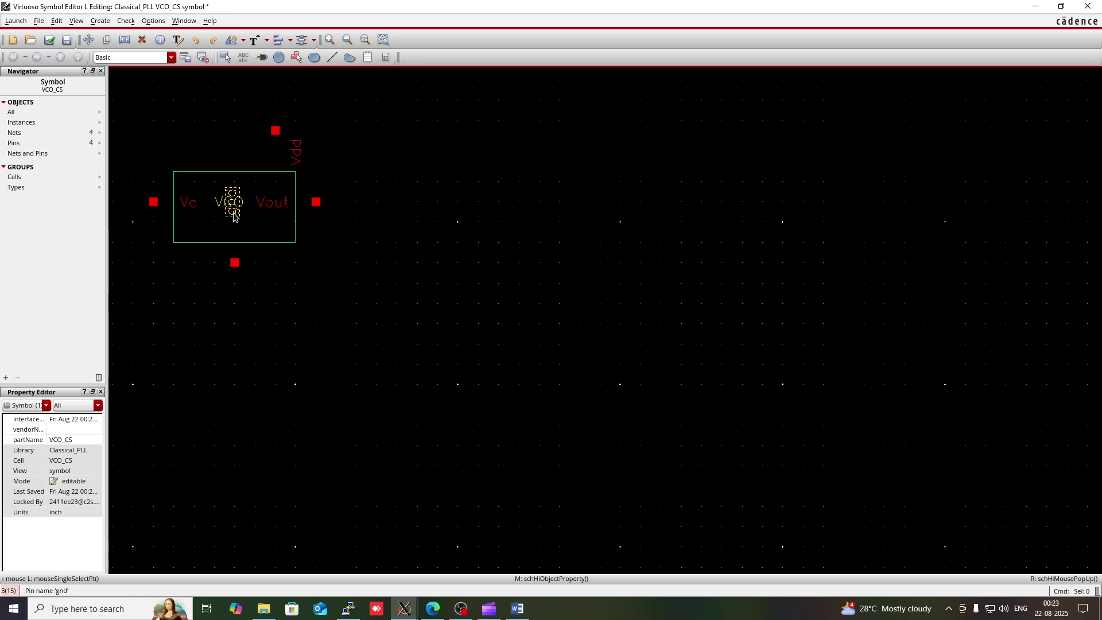
drag(239, 218, 254, 274)
click(254, 274)
middle_click(254, 271)
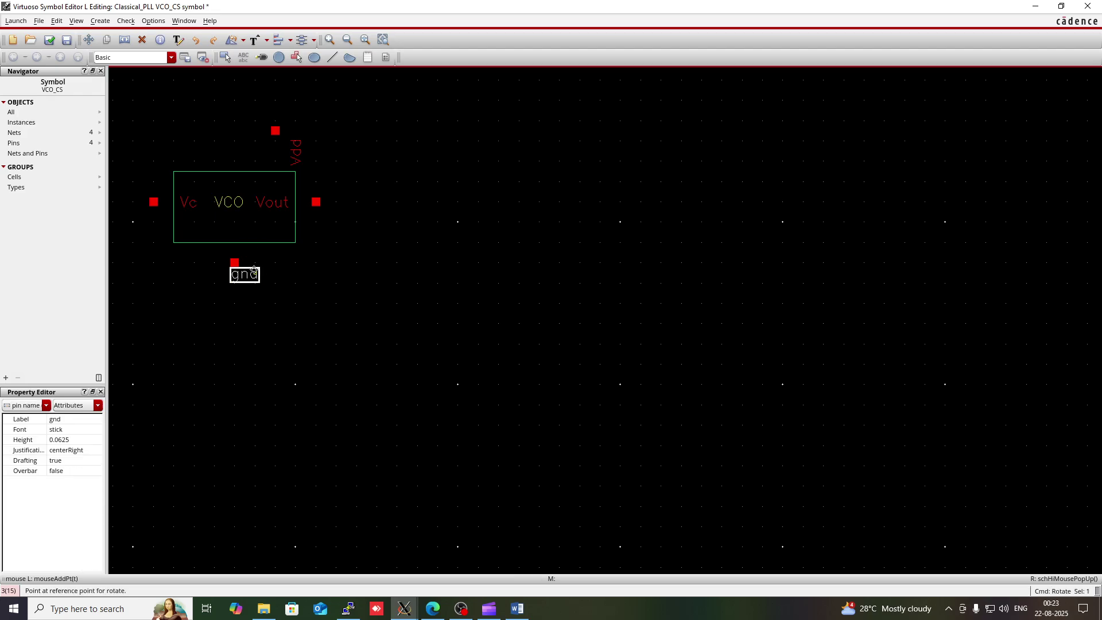
click(257, 298)
drag(242, 273, 234, 230)
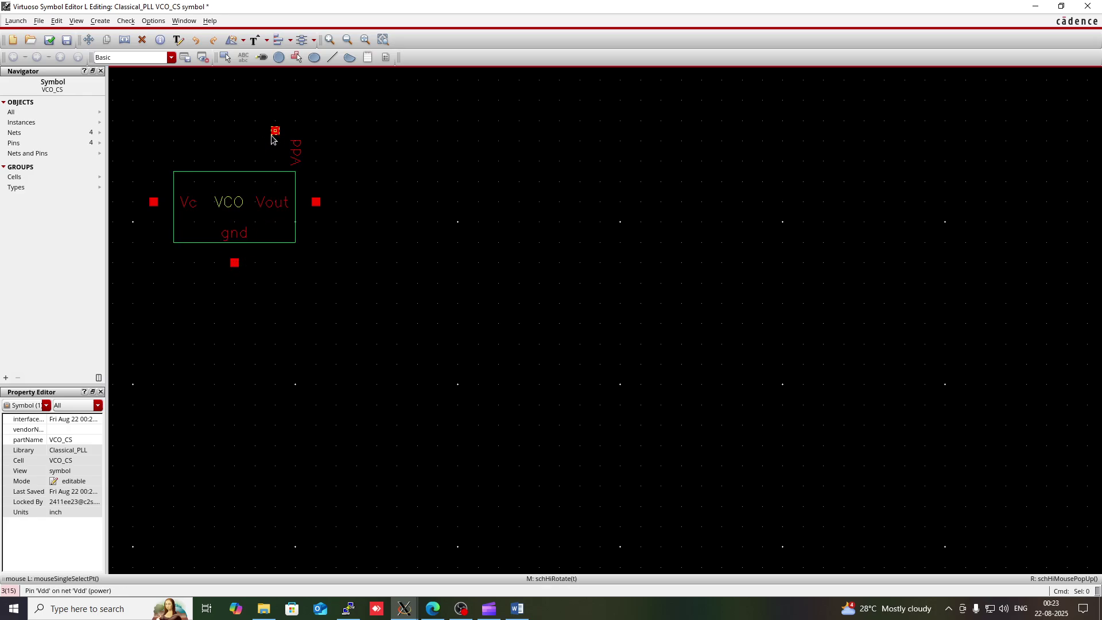
Step: Centre the Vdd pin above the rectangle with its label horizontal inside, and lower the VCO label between the Vdd and gnd labels
drag(273, 134, 235, 162)
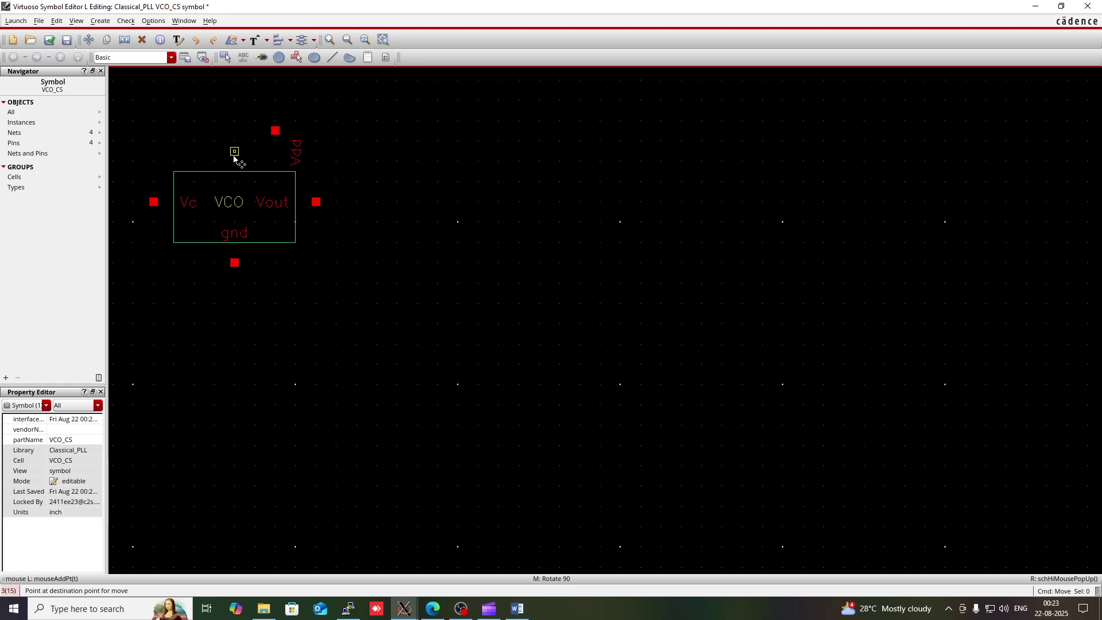
click(233, 156)
click(253, 180)
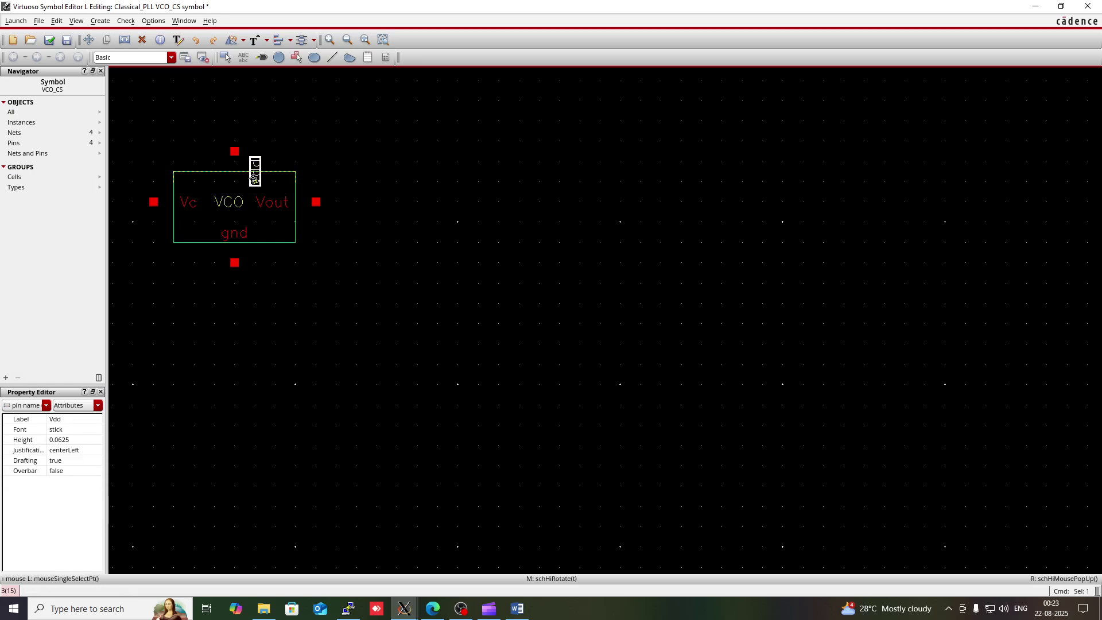
middle_click(254, 178)
click(379, 141)
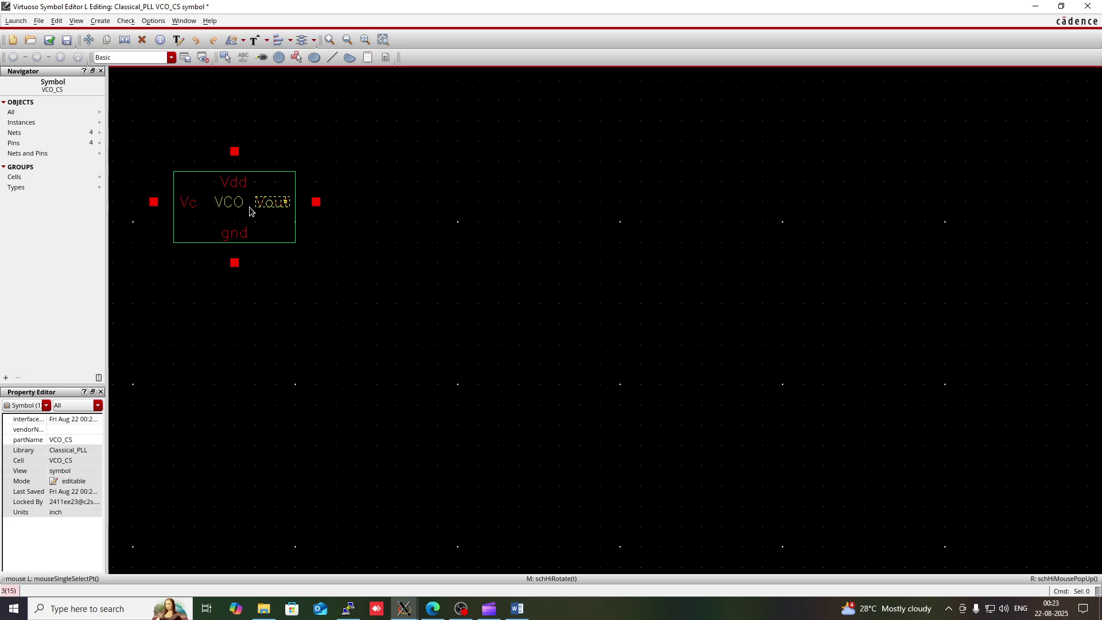
key(m)
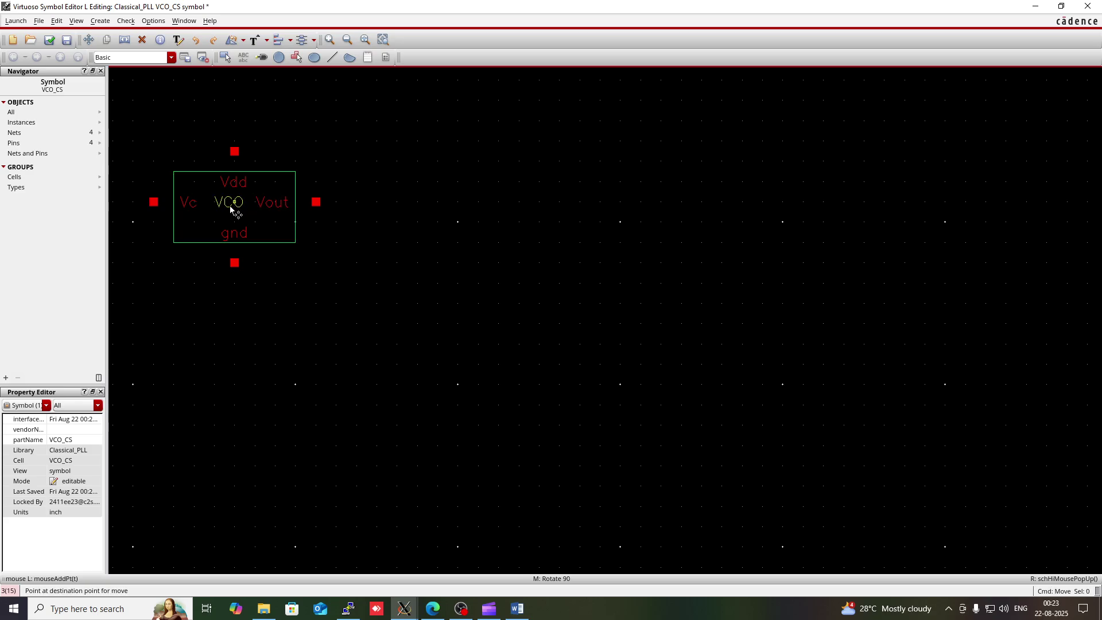
click(230, 215)
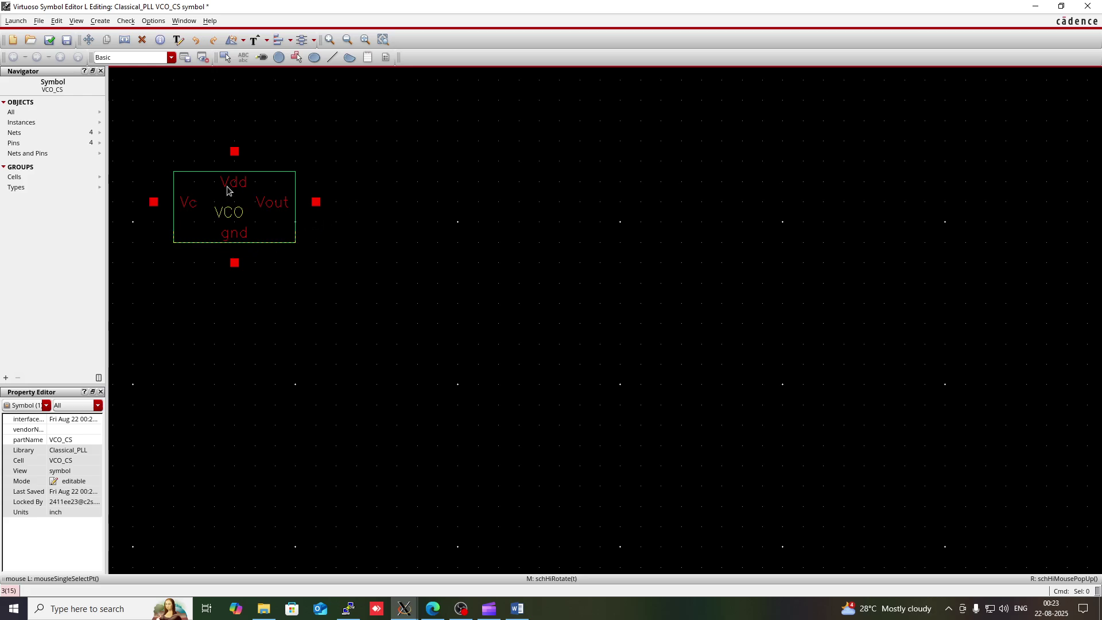
Step: Draw straight stub lines connecting the Vc, Vdd, Vout and gnd pins to the nearest edges of the symbol rectangle
click(332, 57)
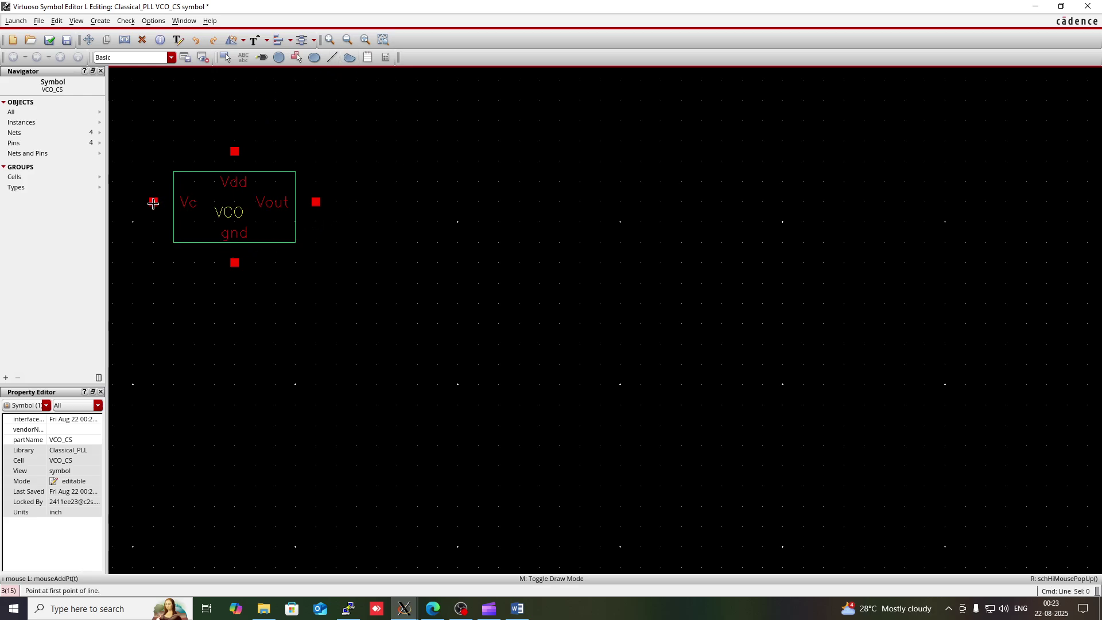
click(171, 199)
double_click(174, 201)
click(235, 153)
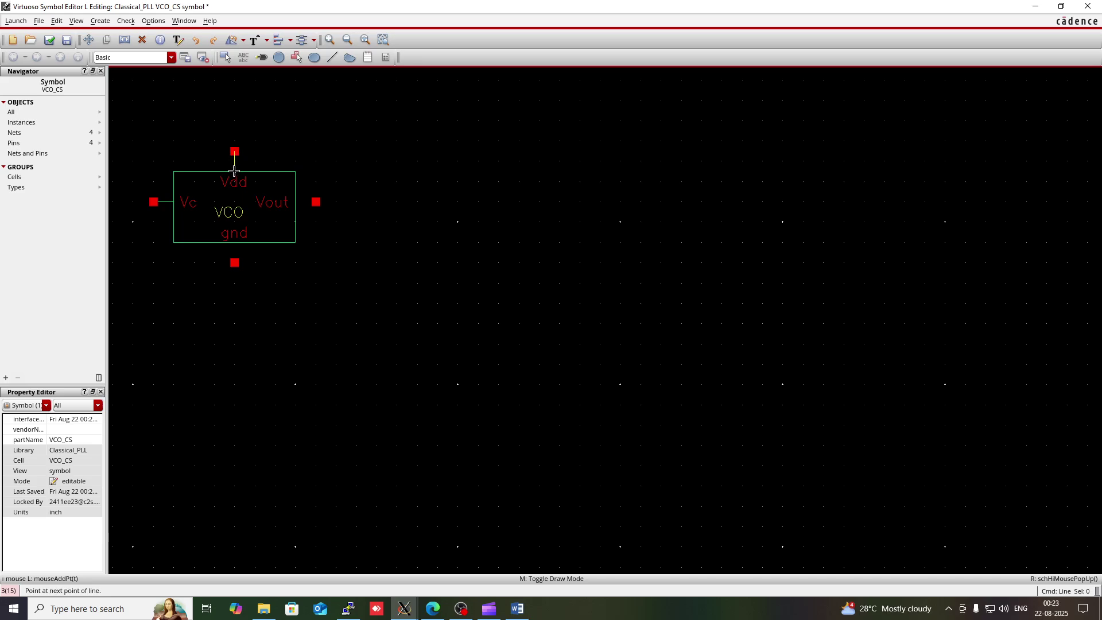
double_click(234, 171)
click(312, 201)
double_click(290, 203)
click(238, 243)
key(Escape)
Step: Add an automatic selection box around the symbol, then check and save it and close the symbol editor
click(99, 21)
click(121, 80)
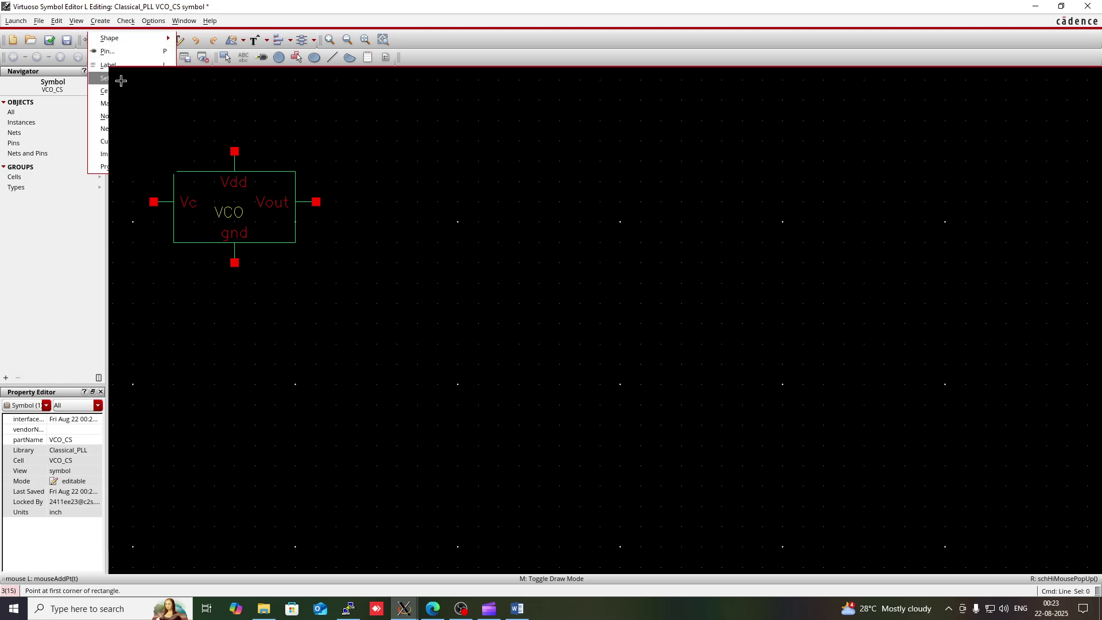
click(319, 131)
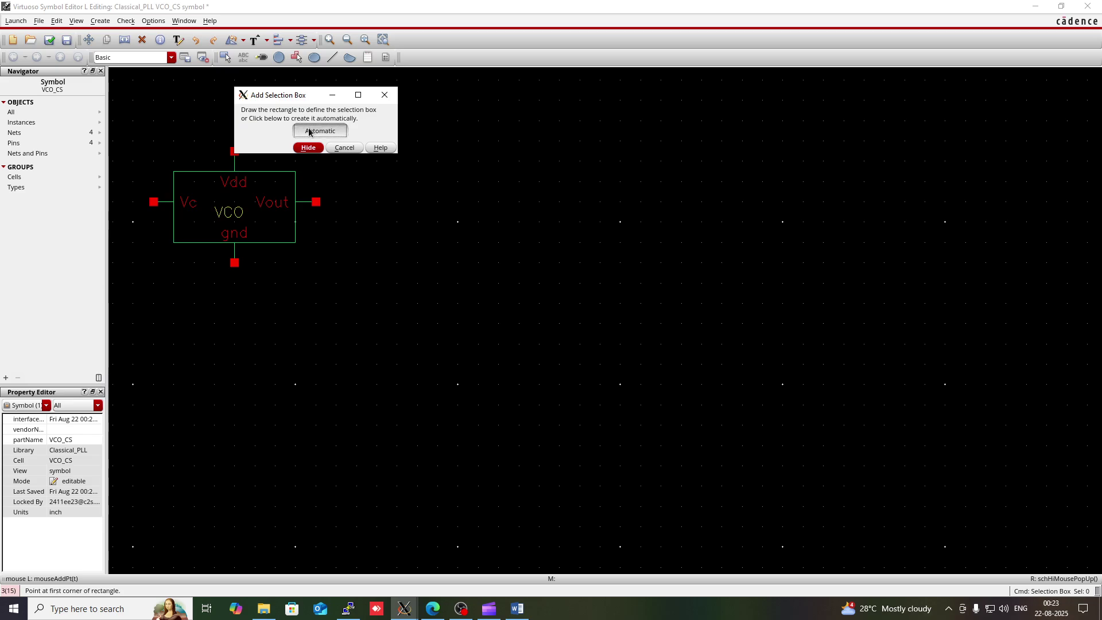
click(50, 40)
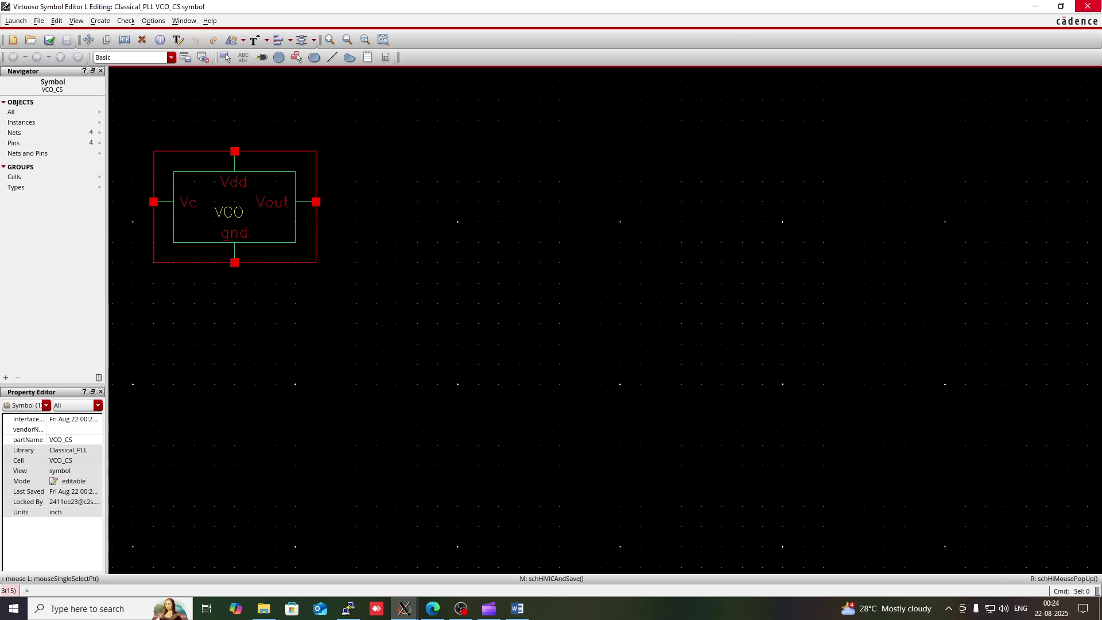
click(1088, 6)
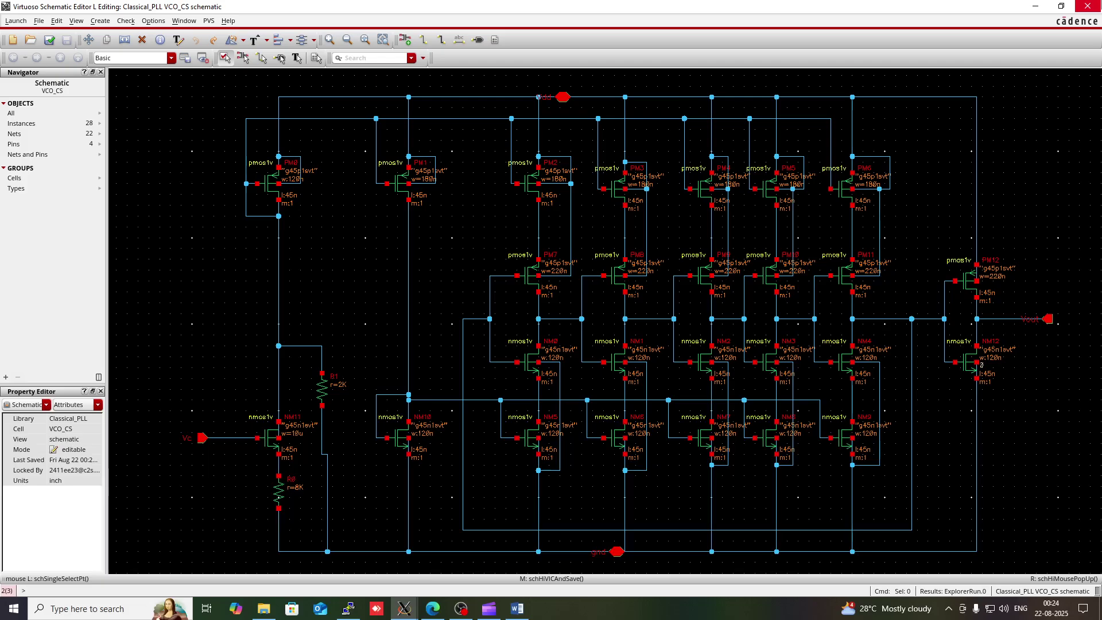